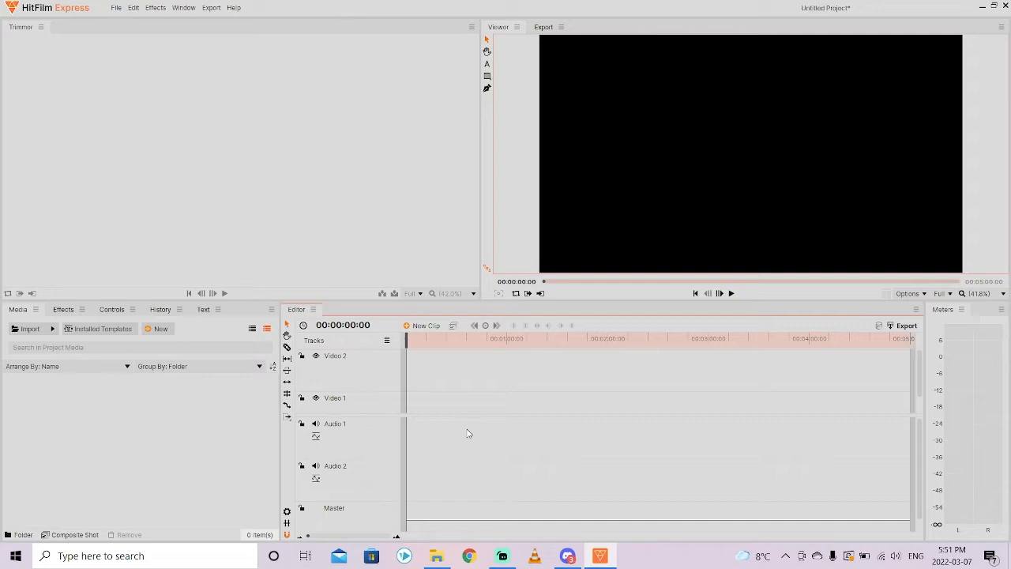
Browse to the Airborne Kingdom folder in Videos and select the newer gameplay recording.
click(437, 556)
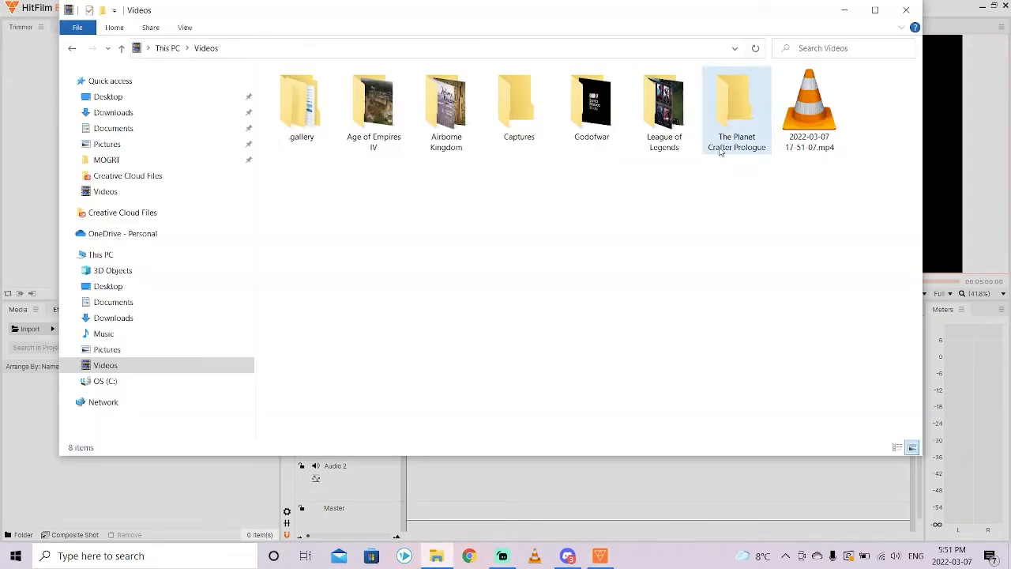
double_click(454, 114)
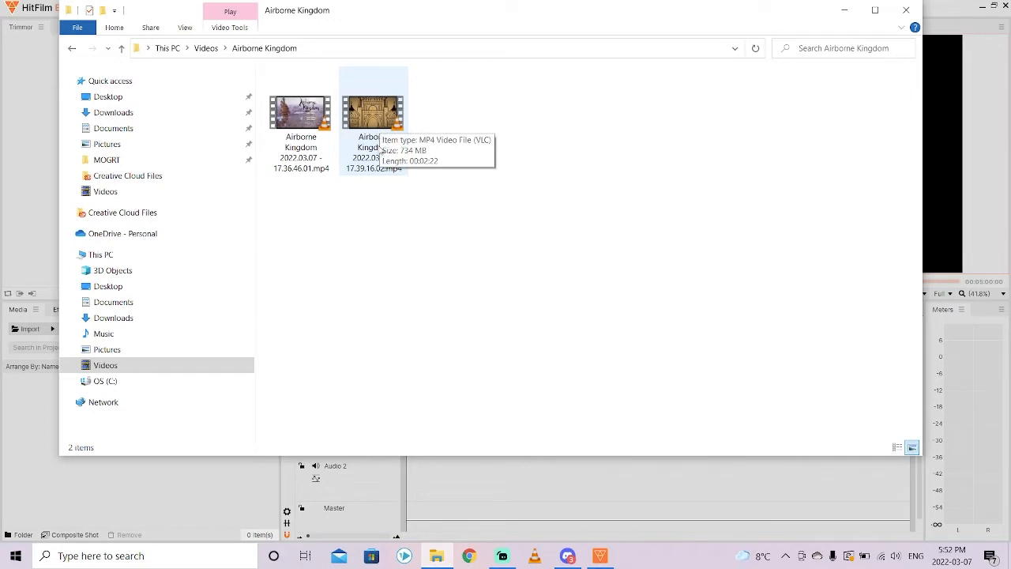
click(375, 115)
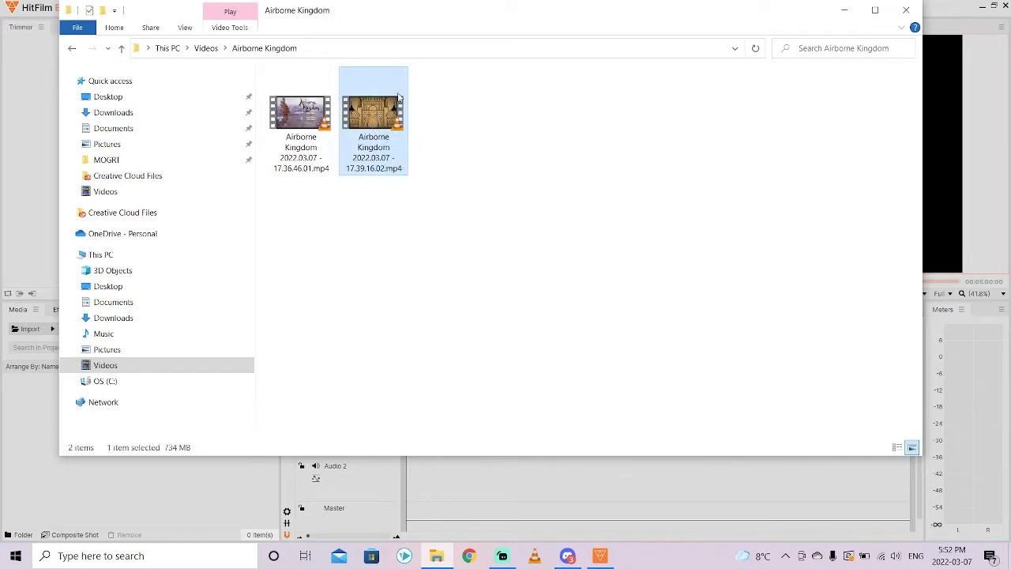
Import the recording into project media and place it at the start of Video 1 and Audio 1.
mouse_move(375, 115)
mouse_down()
mouse_move(174, 383)
mouse_move(66, 420)
mouse_up()
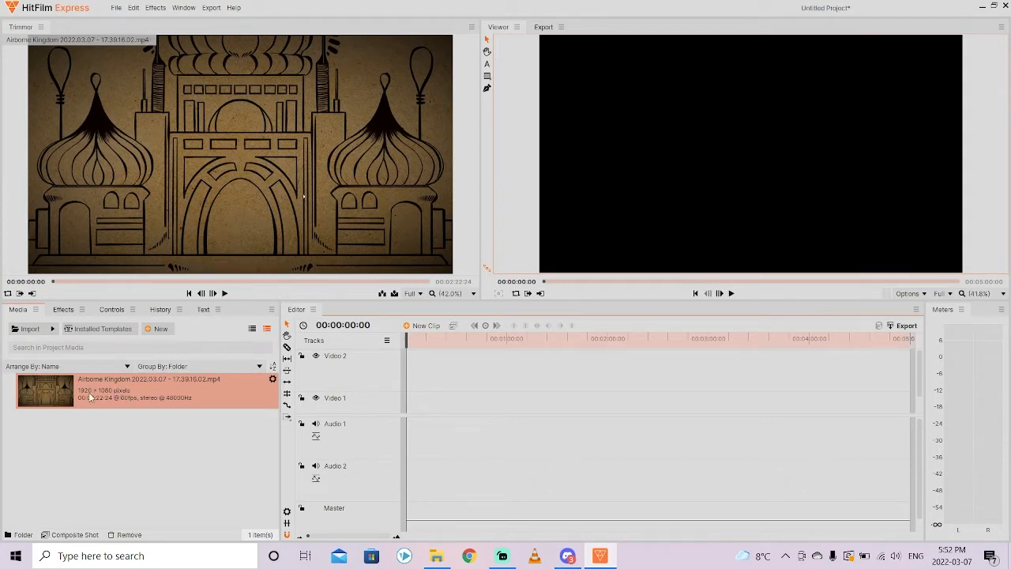
mouse_move(82, 395)
mouse_down()
mouse_move(411, 417)
mouse_move(408, 431)
mouse_up()
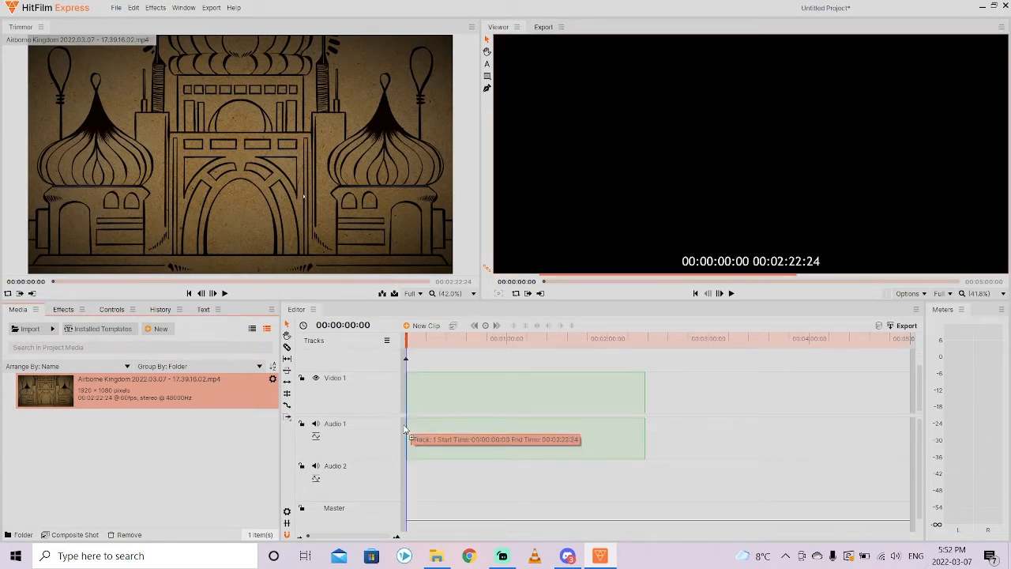
drag(407, 430, 401, 427)
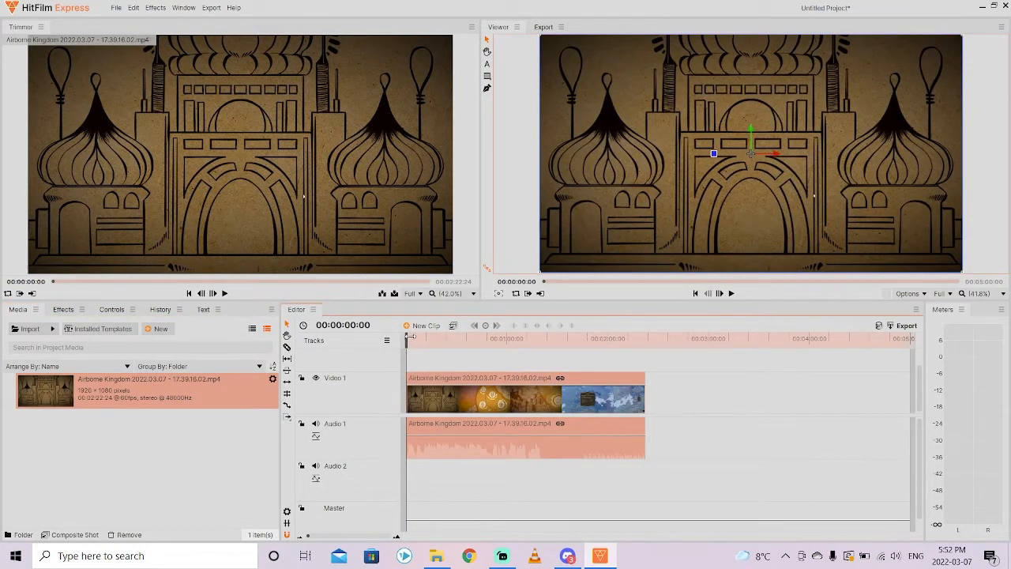
key(space)
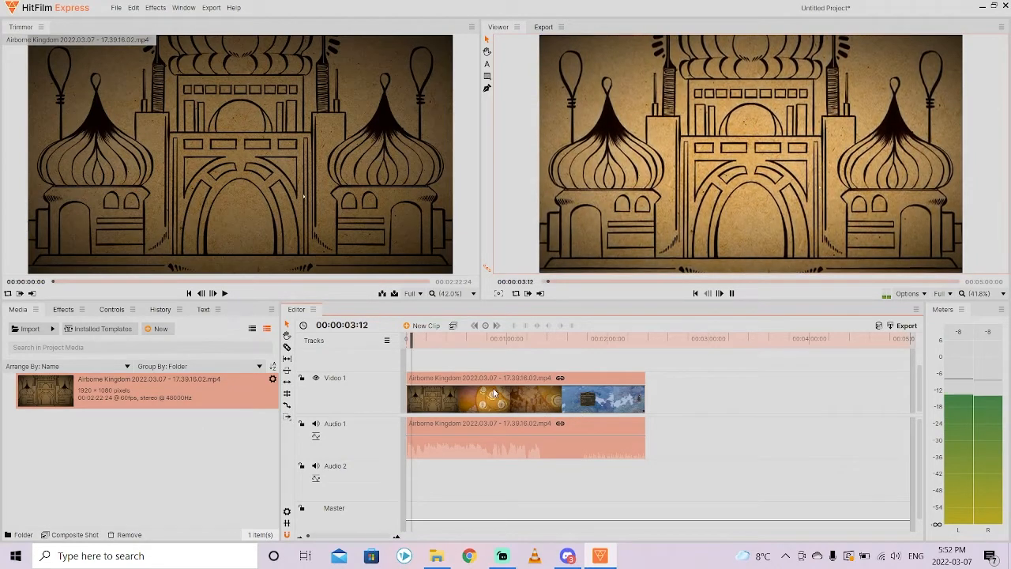
click(435, 405)
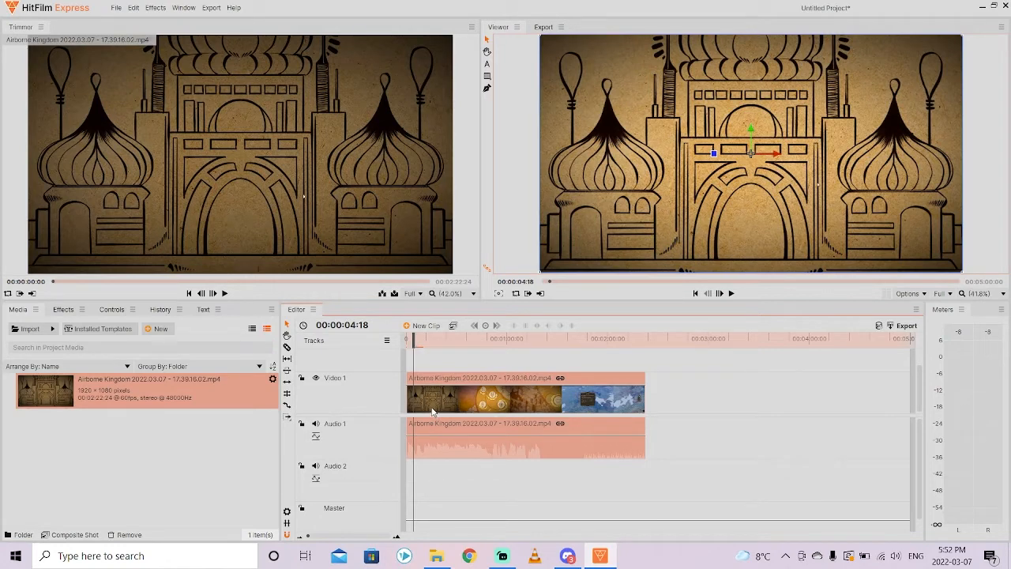
mouse_move(416, 343)
mouse_down()
mouse_move(397, 341)
mouse_move(427, 341)
mouse_up()
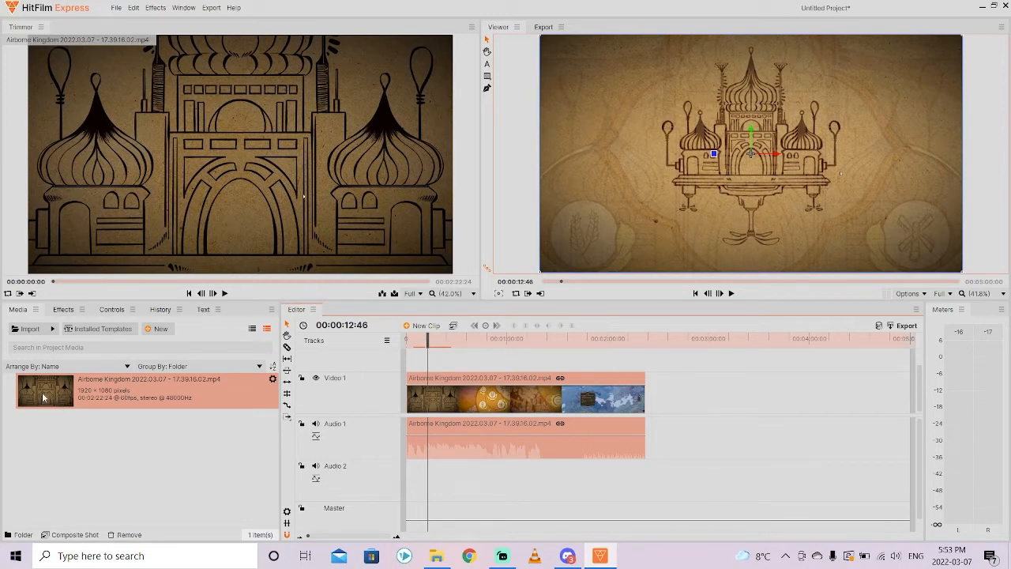
drag(47, 395, 406, 381)
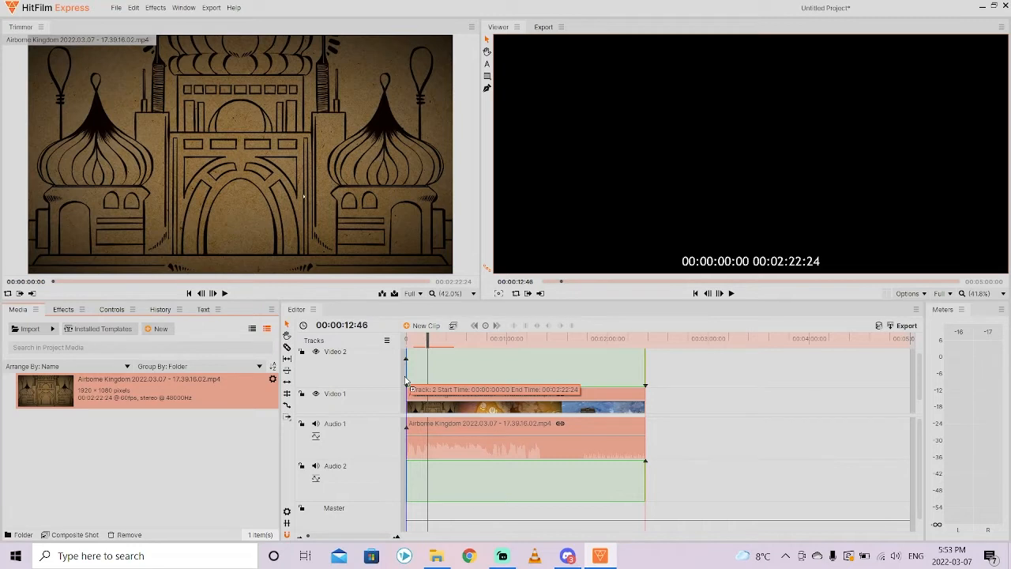
drag(406, 381, 406, 381)
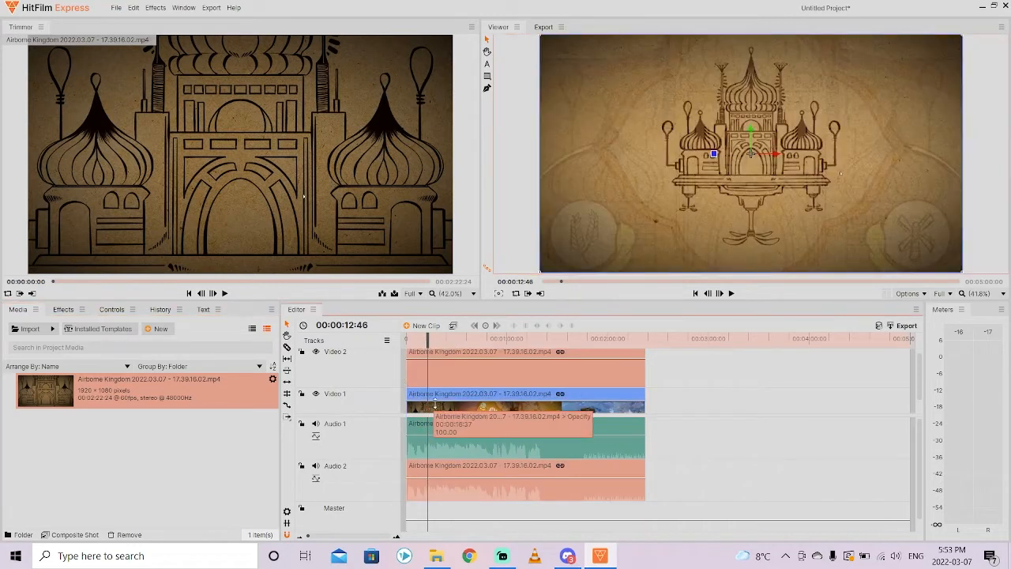
scroll(456, 409, down, 1)
scroll(456, 409, down, 1)
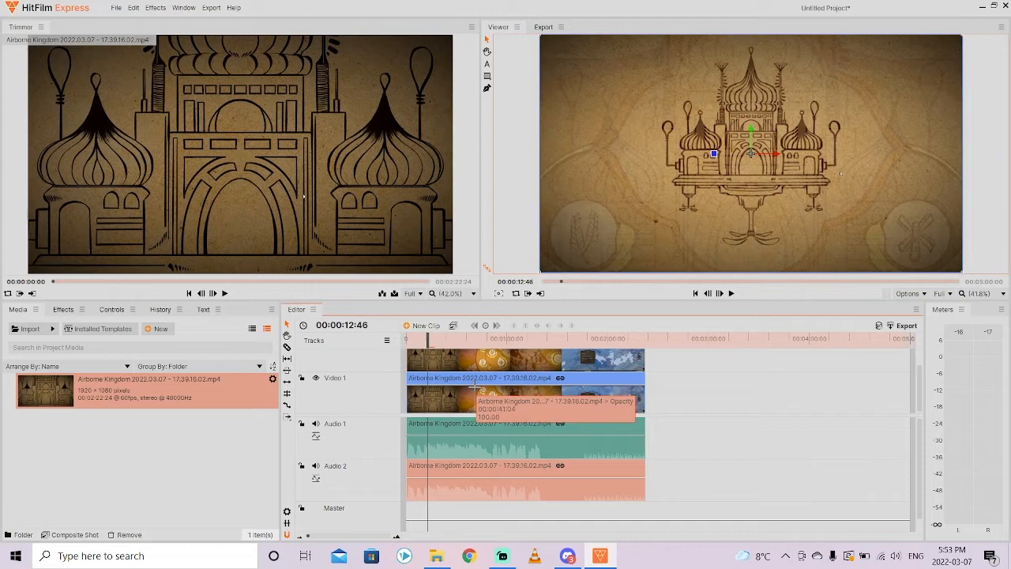
key(ctrl+z)
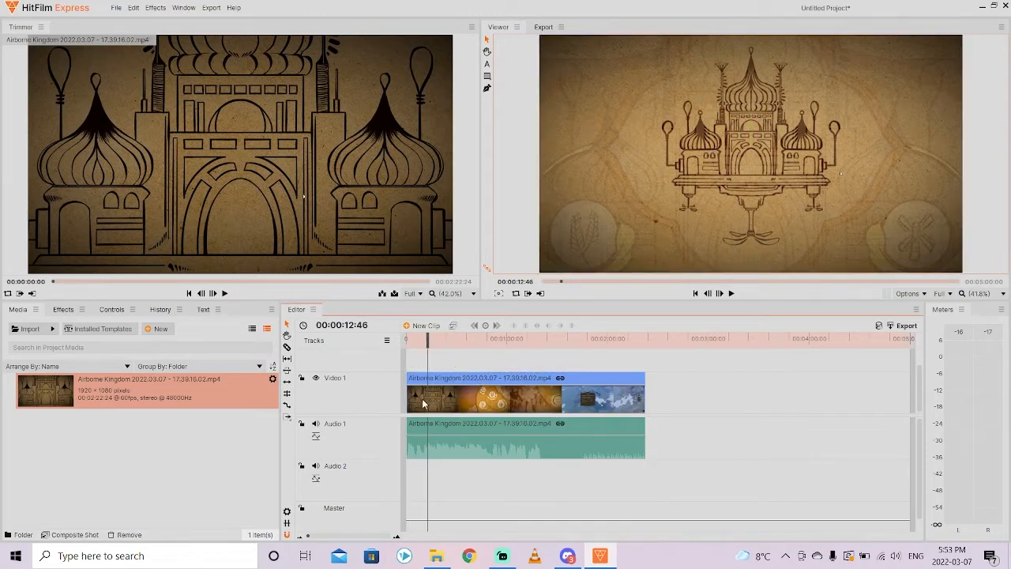
Set the imported recording's audio stream to Audio 2 - Microphone in its media properties.
right_click(170, 398)
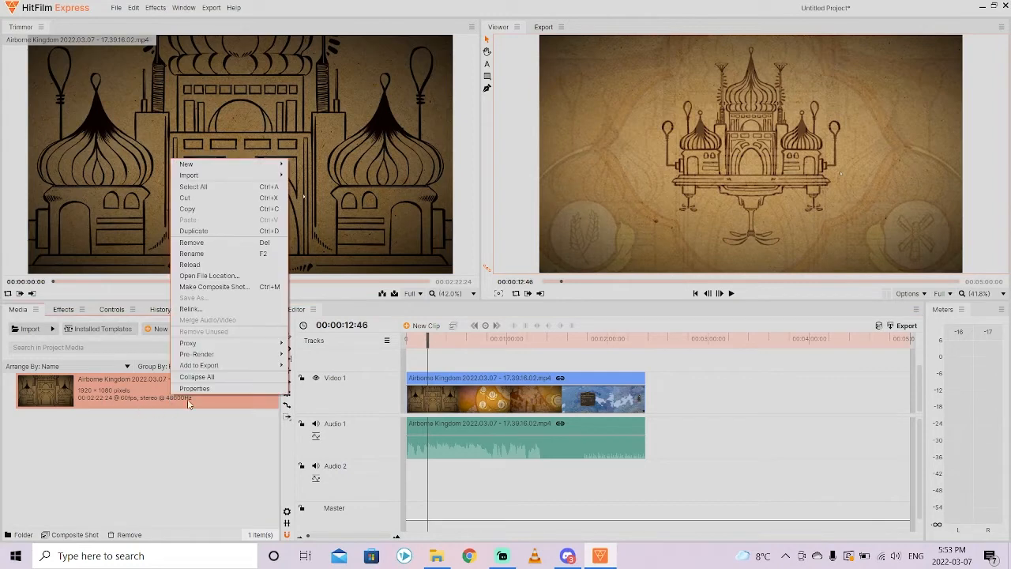
click(205, 389)
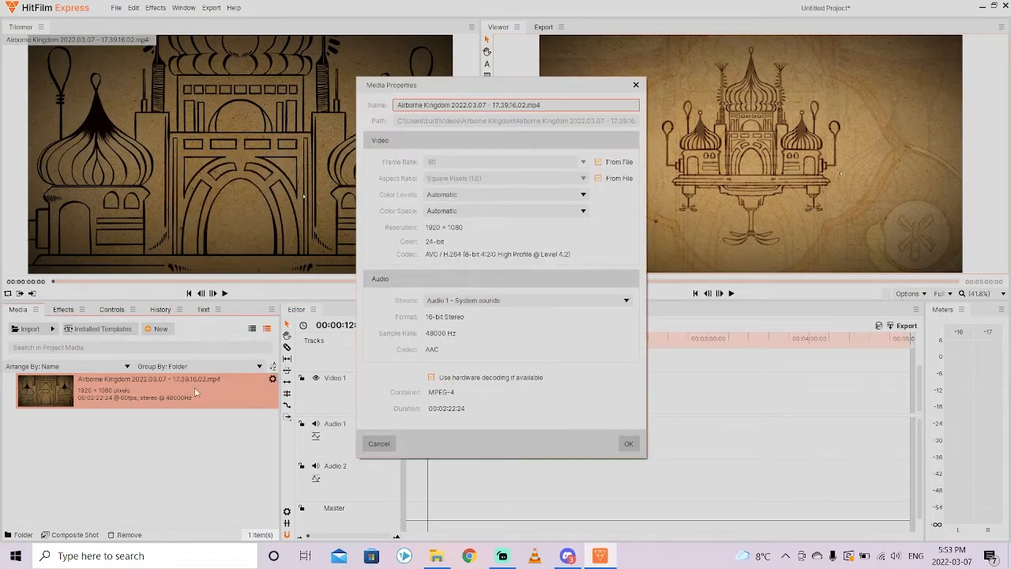
click(476, 302)
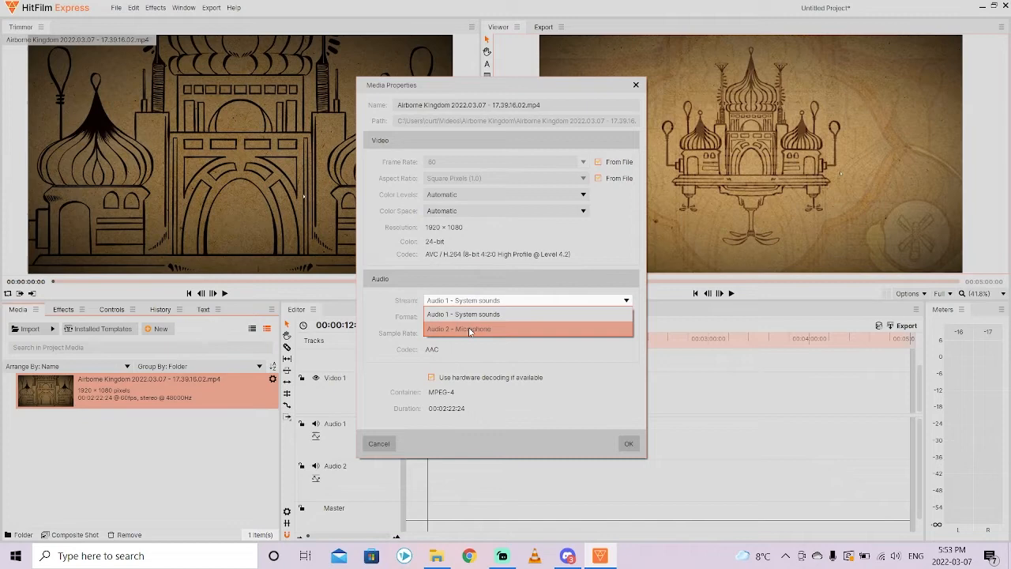
click(468, 327)
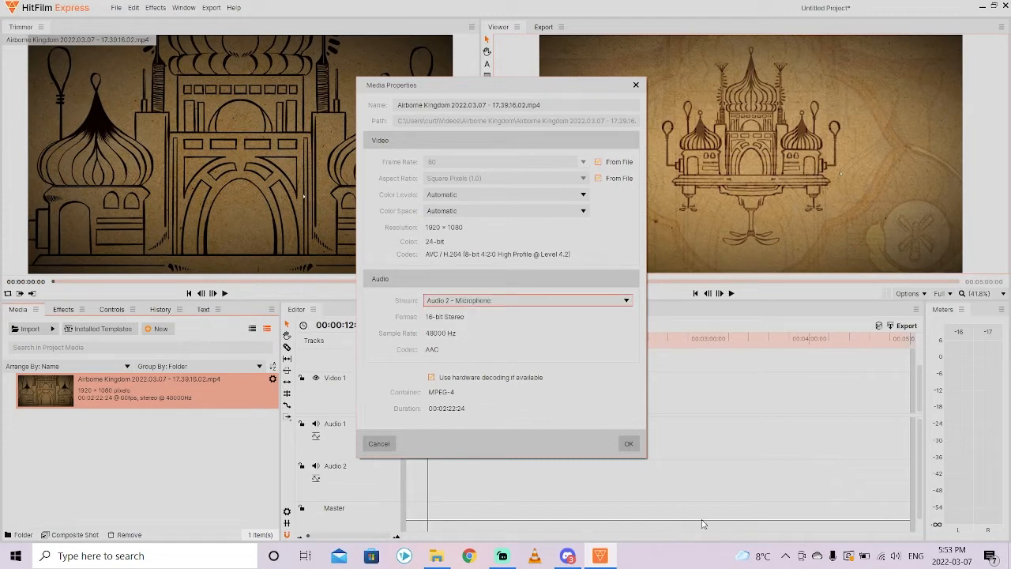
click(629, 444)
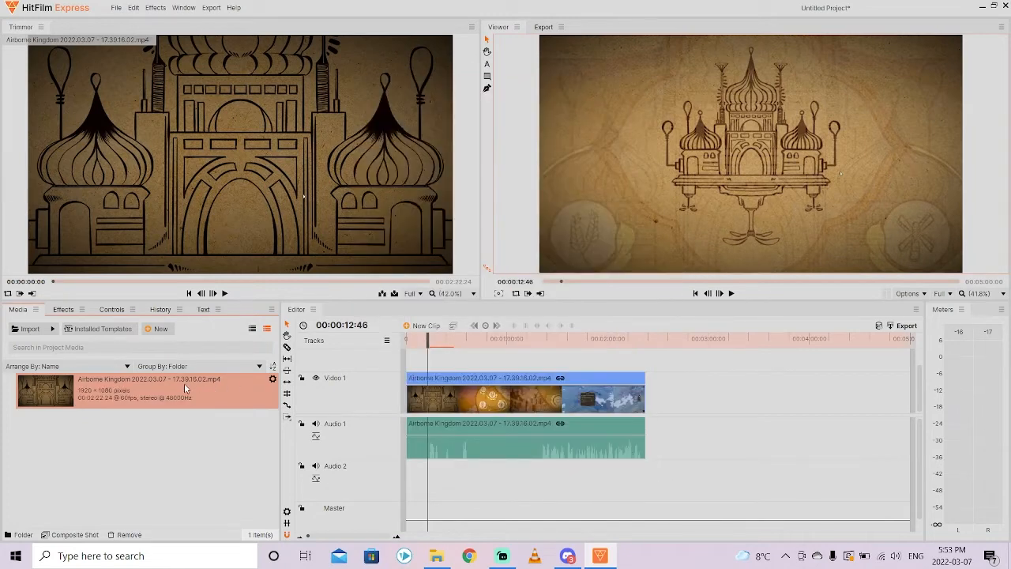
Stack a second copy of the recording above the first clip and preview the result.
mouse_move(127, 387)
mouse_down()
mouse_move(575, 365)
mouse_move(423, 371)
mouse_up()
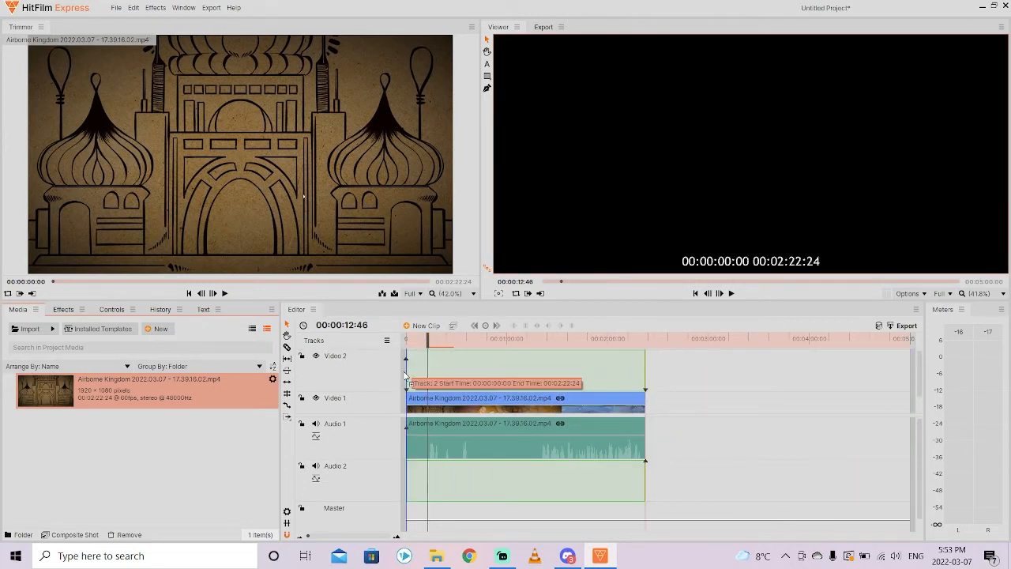
scroll(423, 371, down, 1)
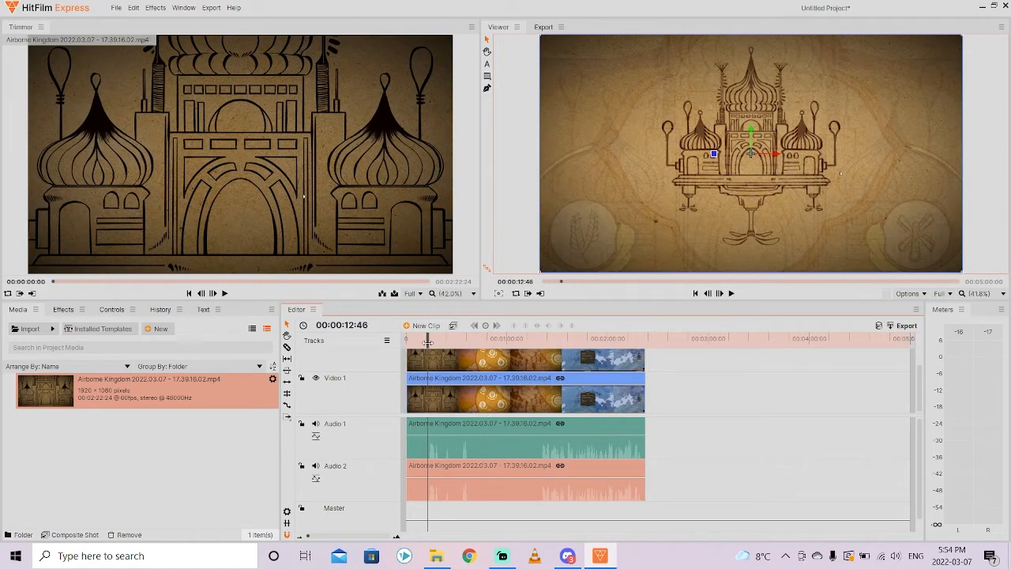
drag(429, 339, 434, 341)
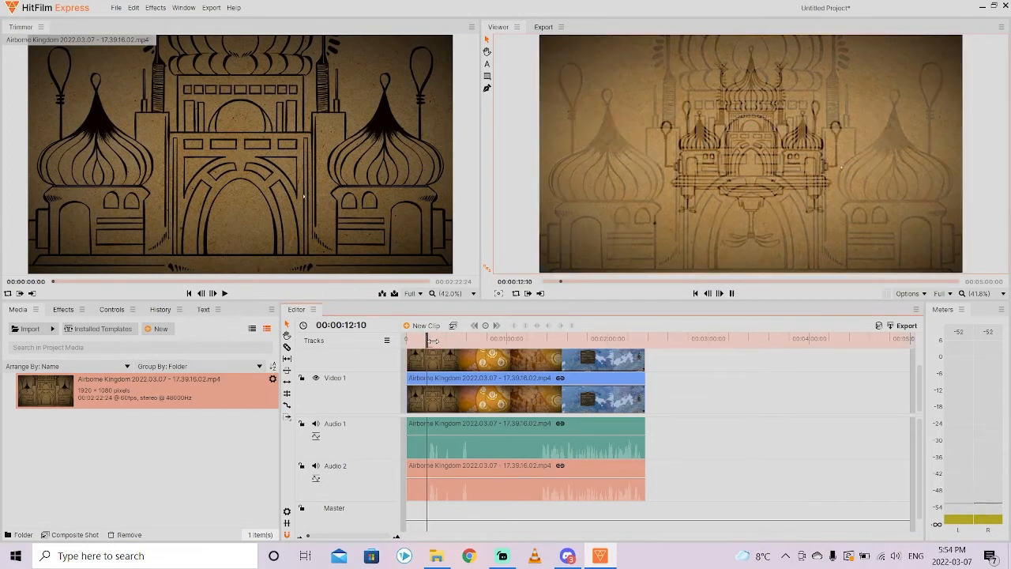
key(space)
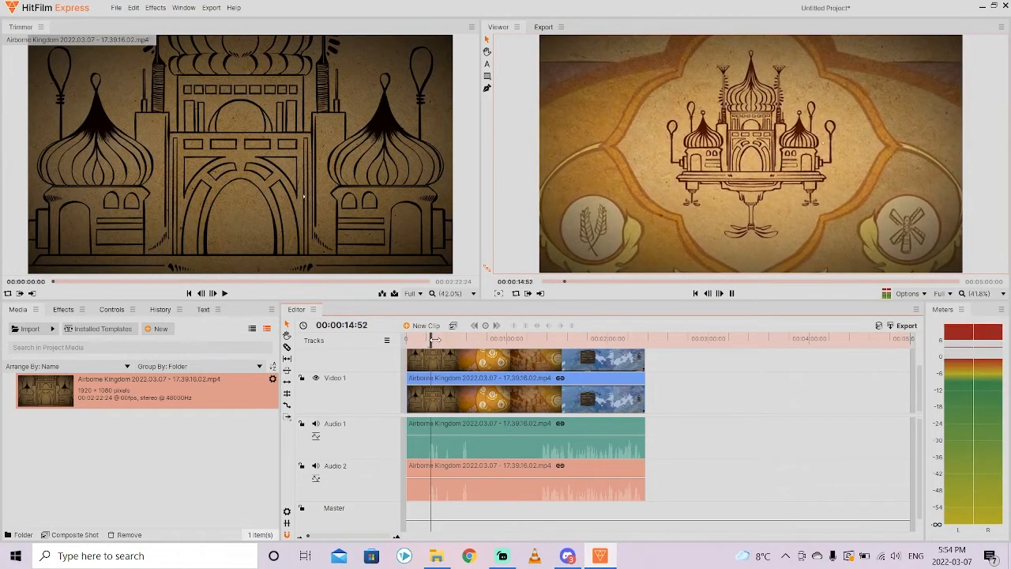
key(space)
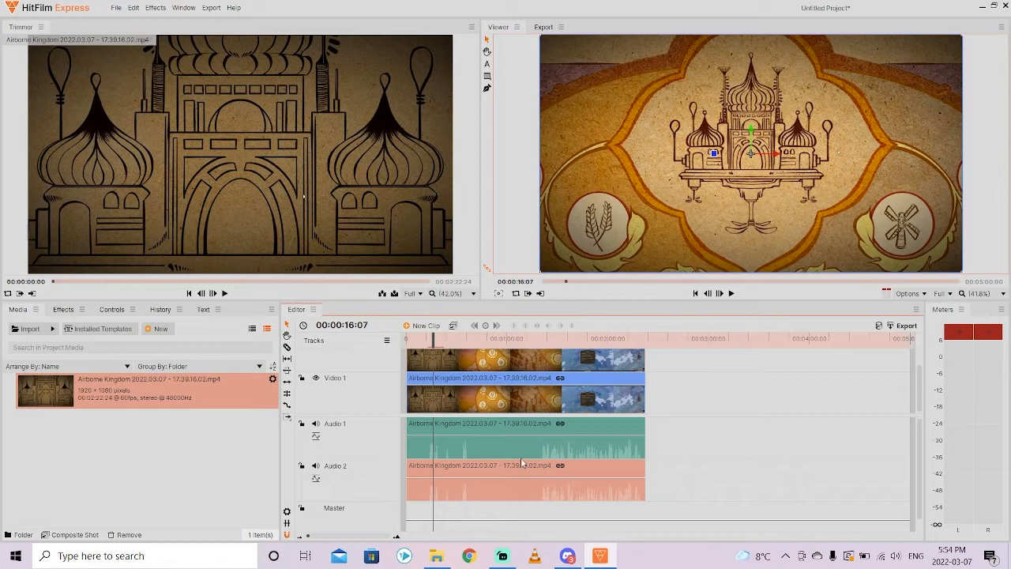
Remove all clips from the timeline.
right_click(581, 429)
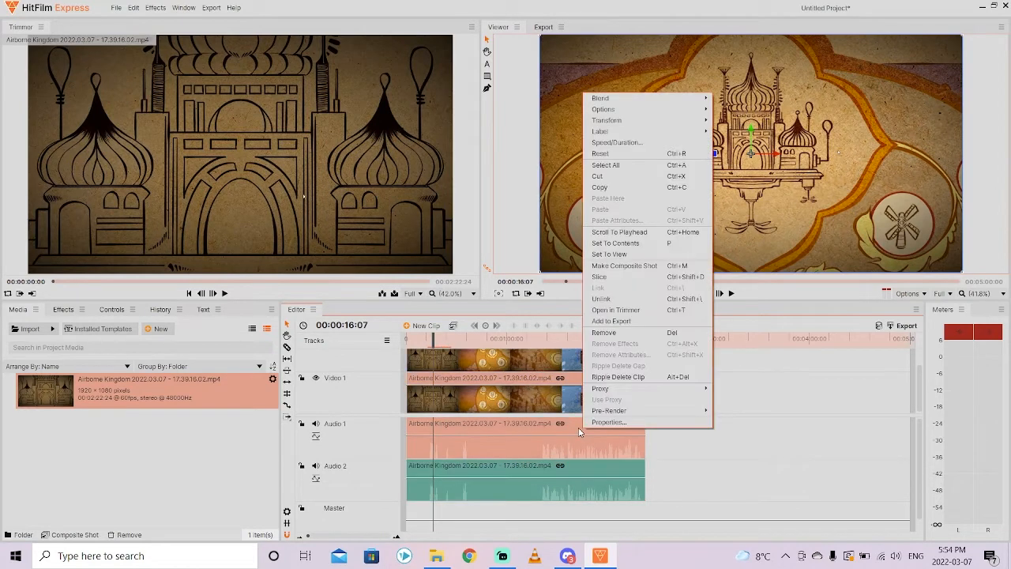
click(695, 481)
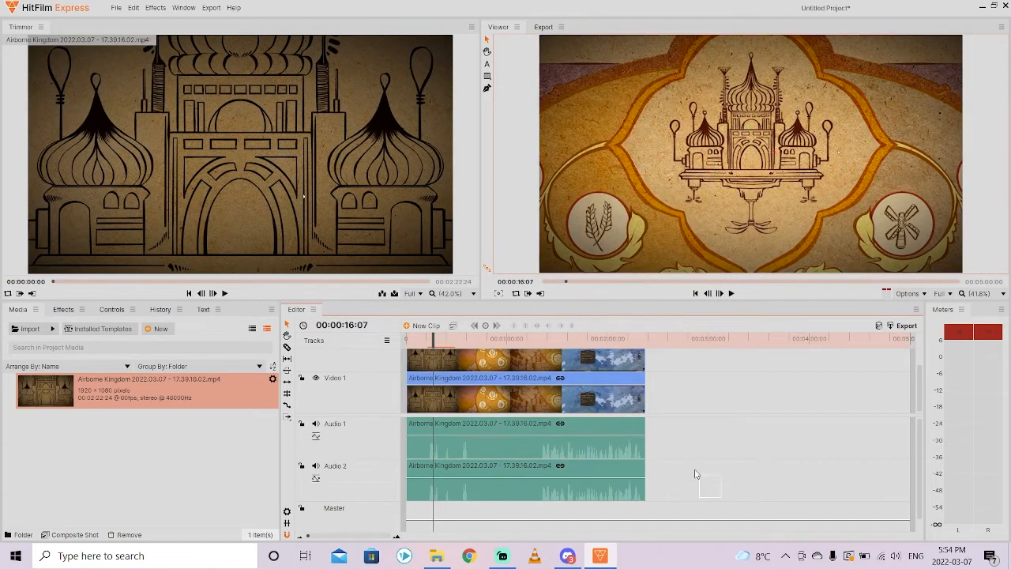
right_click(511, 381)
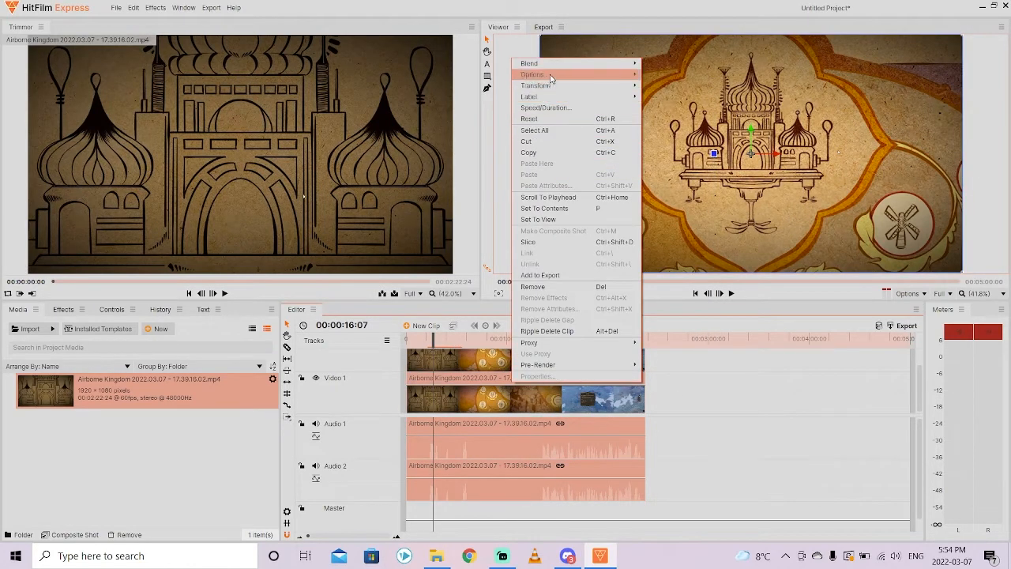
click(533, 286)
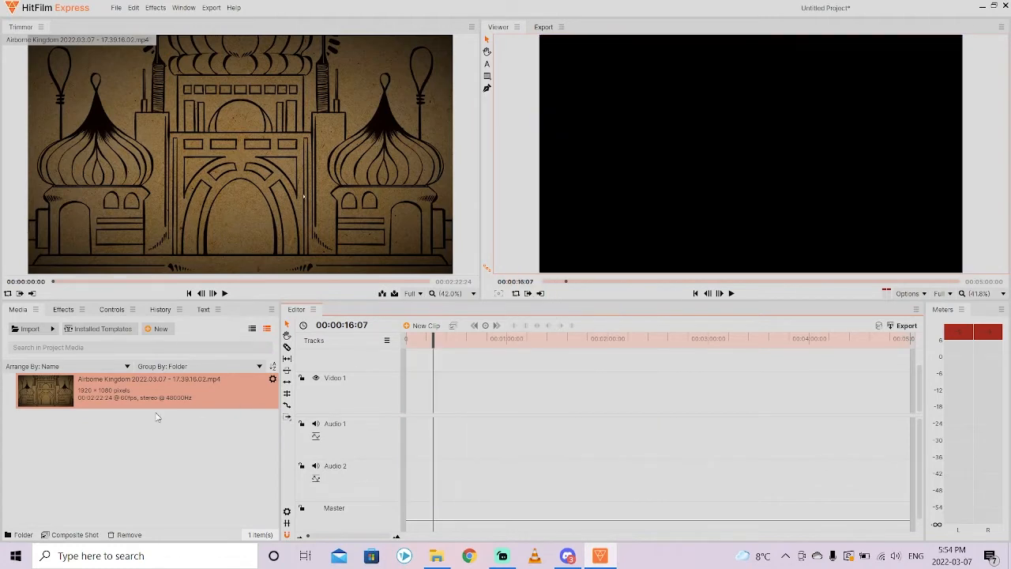
Place one copy of the recording on Video 1 and Audio 1, preview it, and bring File Explorer forward.
click(157, 443)
click(181, 395)
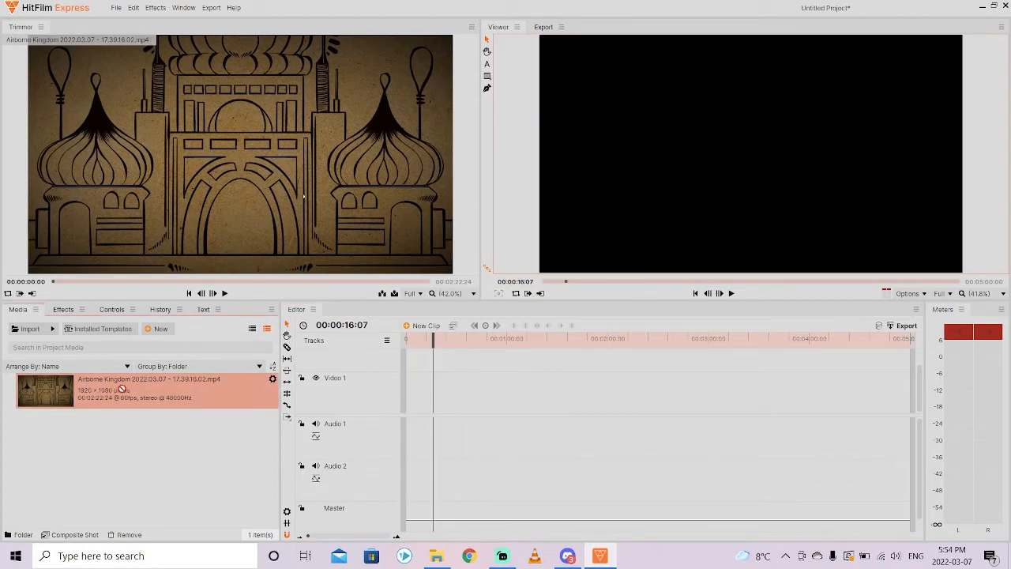
drag(120, 389, 409, 406)
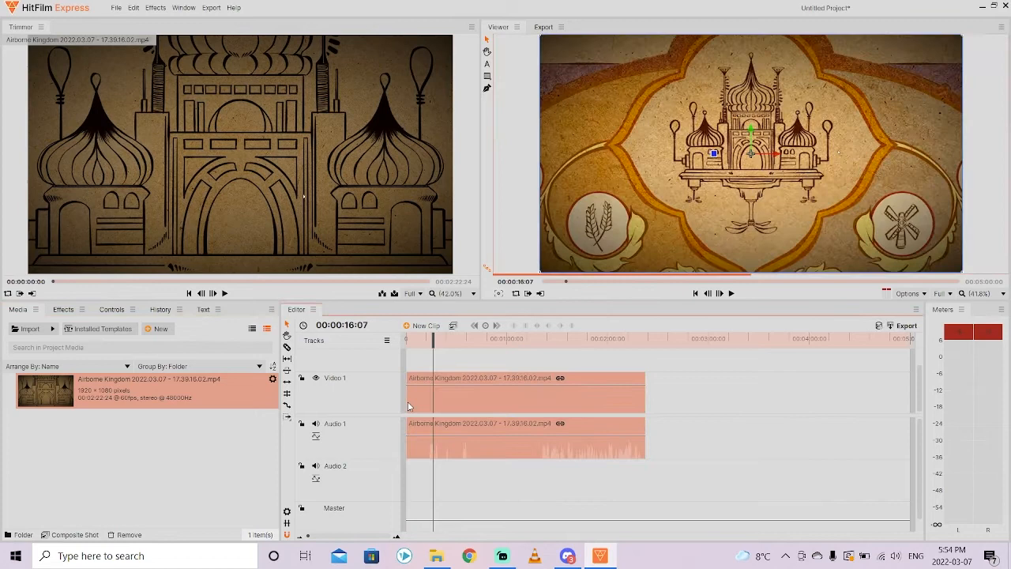
drag(433, 341, 428, 345)
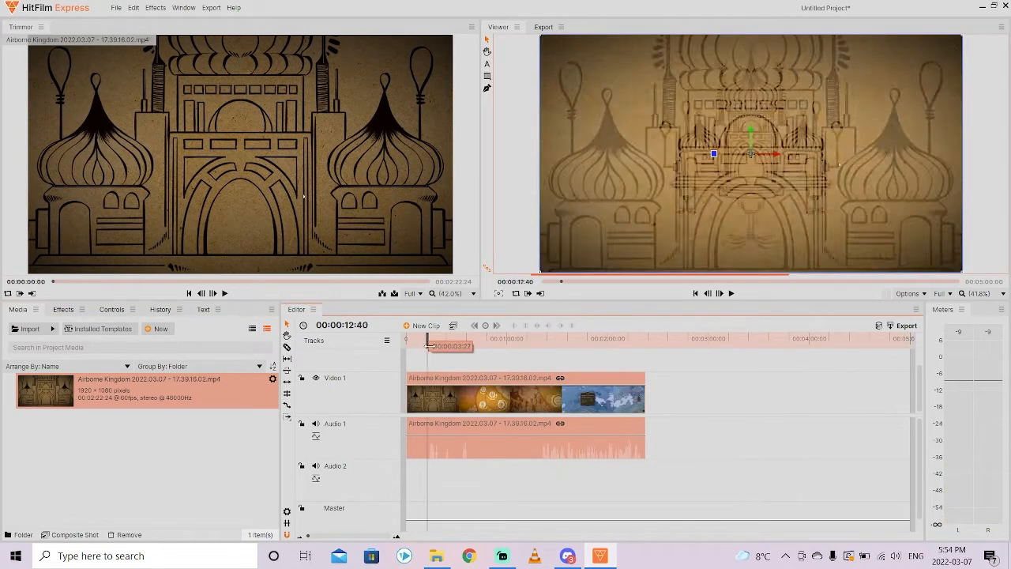
key(space)
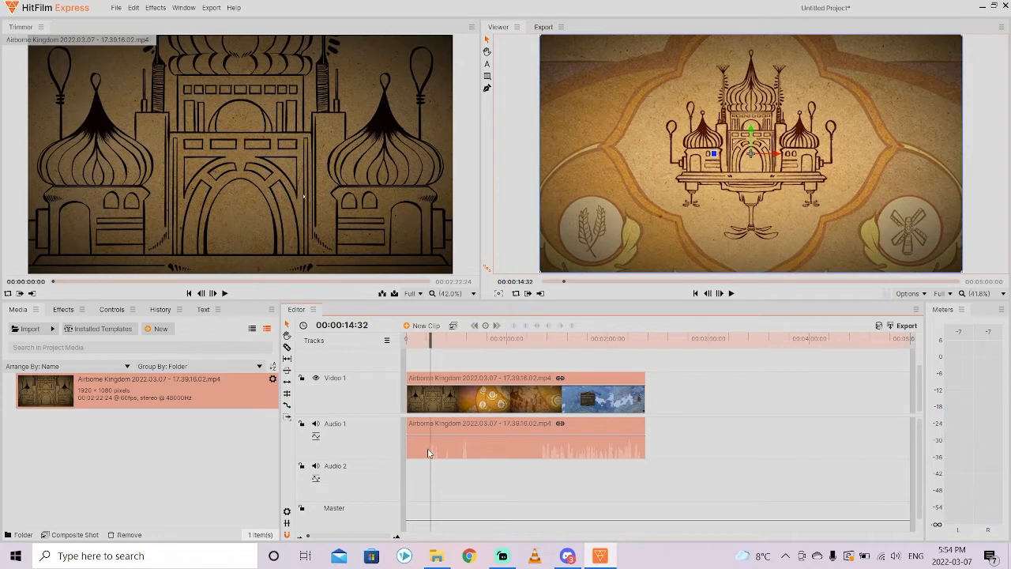
click(437, 559)
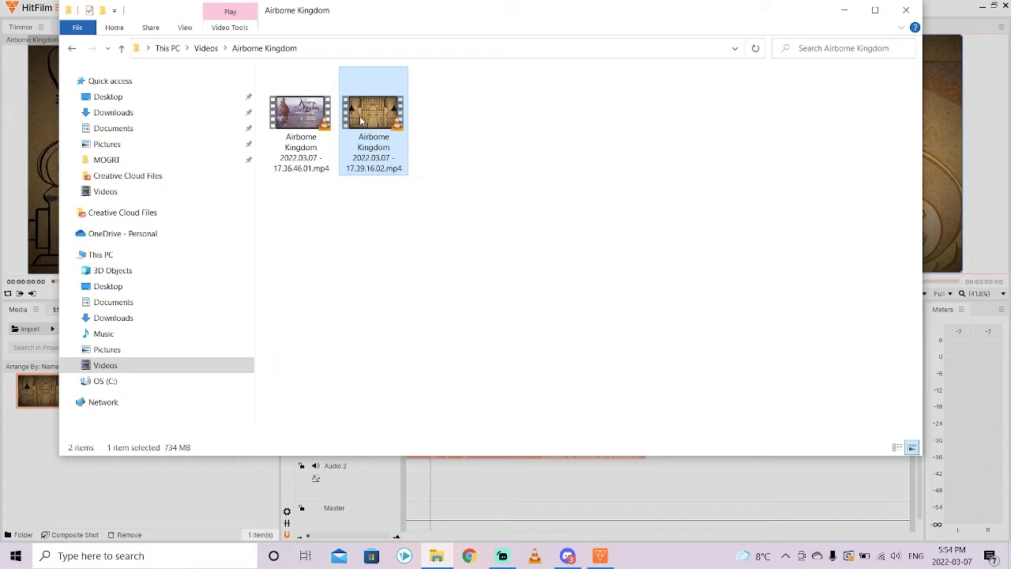
Import Airborne Kingdom 2022.03.07 - 17.39.16.02.mp4 again as a second media copy.
mouse_move(368, 125)
mouse_down()
mouse_move(178, 403)
mouse_move(175, 452)
mouse_up()
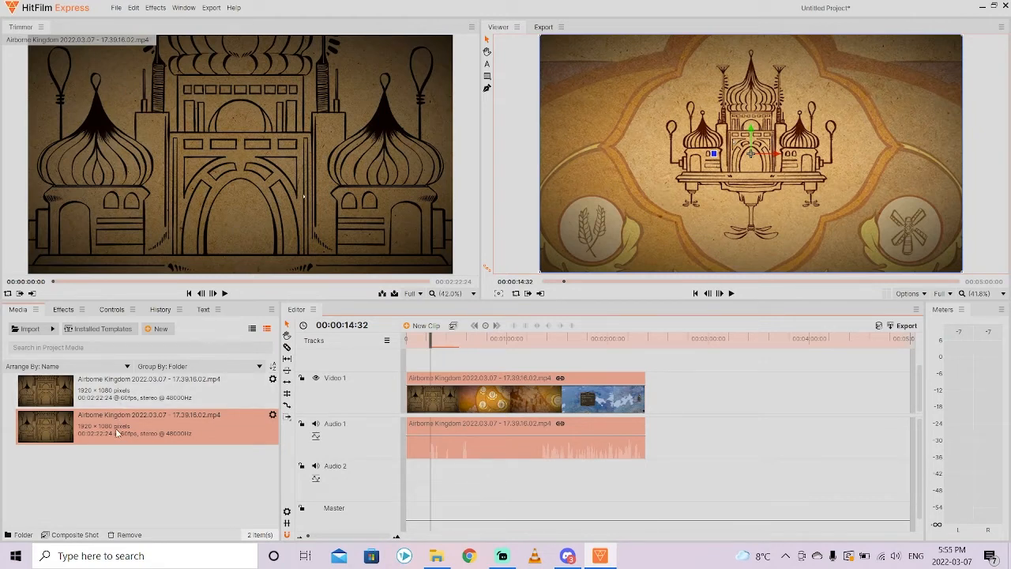
Set the second media copy's audio stream to Audio 2 - Microphone.
right_click(145, 429)
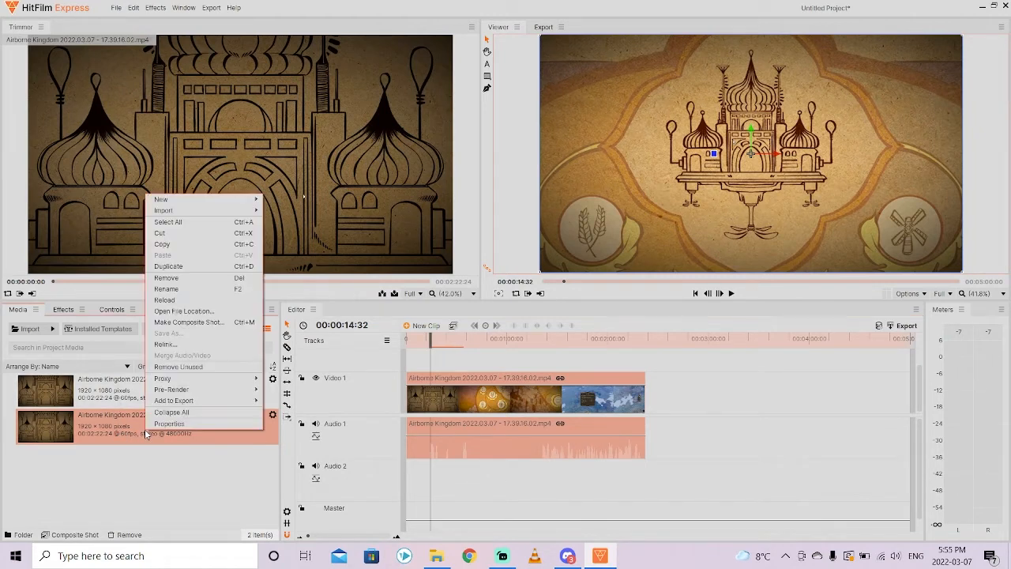
click(205, 425)
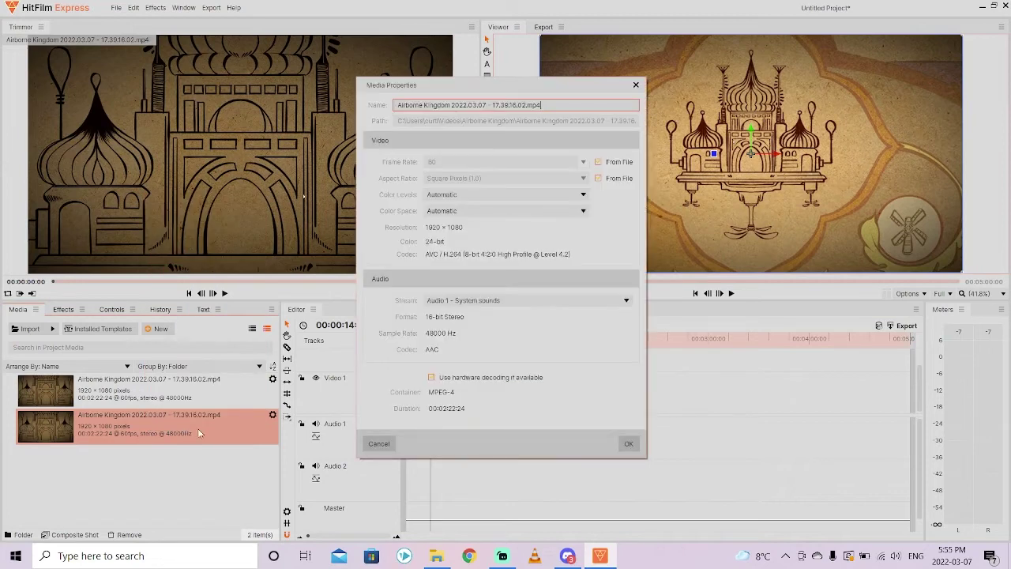
click(485, 301)
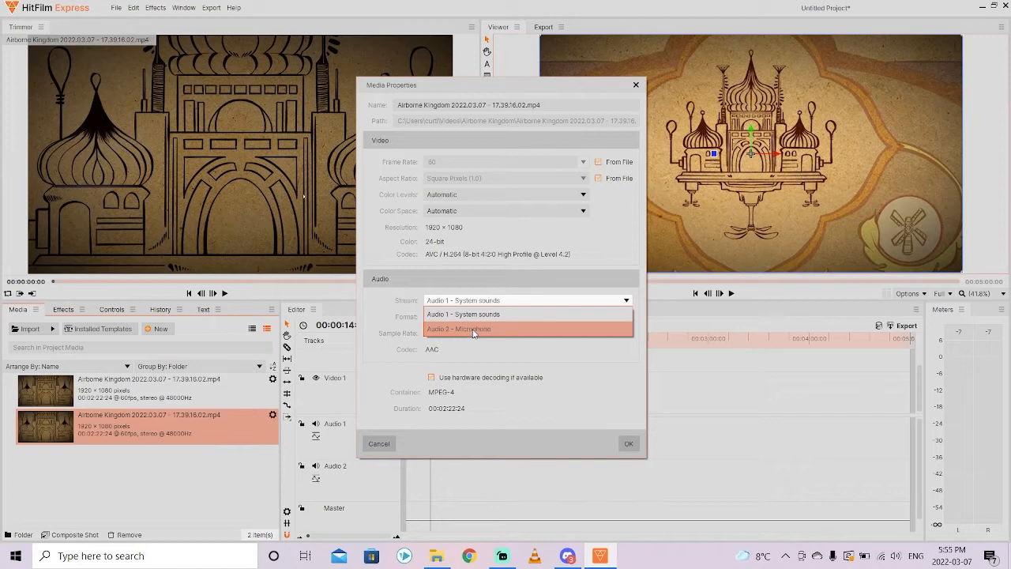
click(474, 329)
click(629, 442)
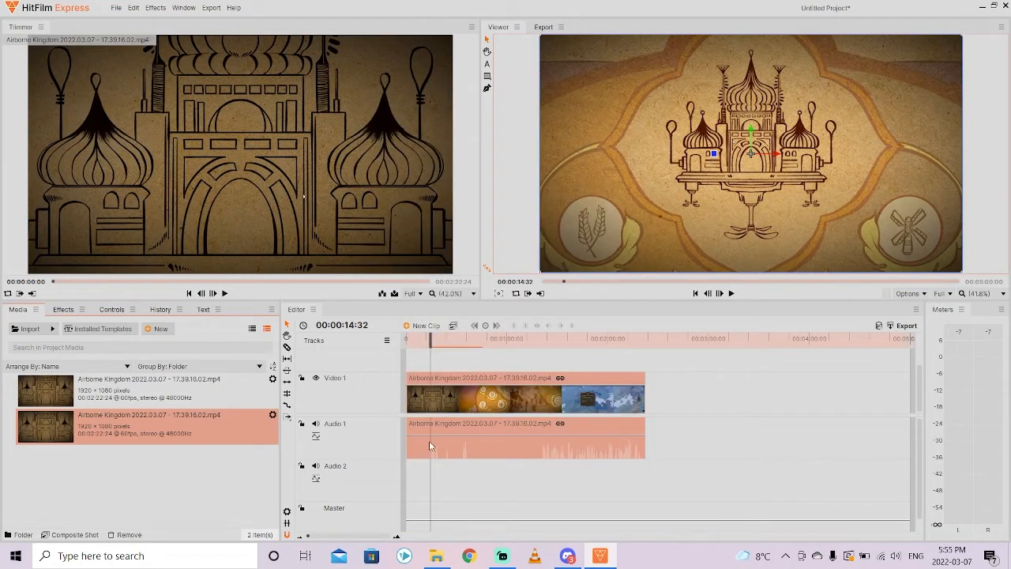
Set the other media copy's audio stream to Audio 1 - System sounds.
right_click(180, 427)
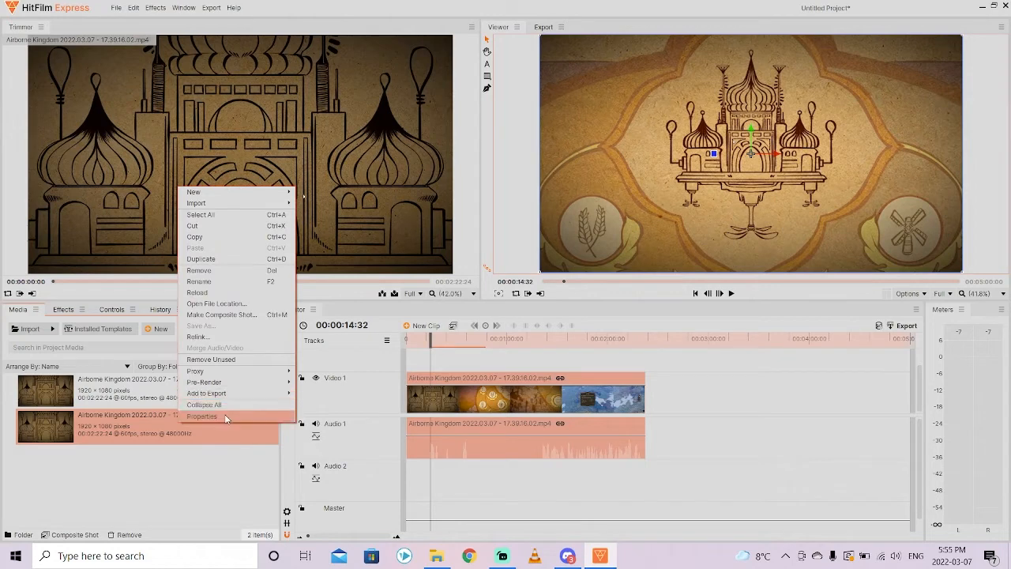
click(202, 419)
click(506, 300)
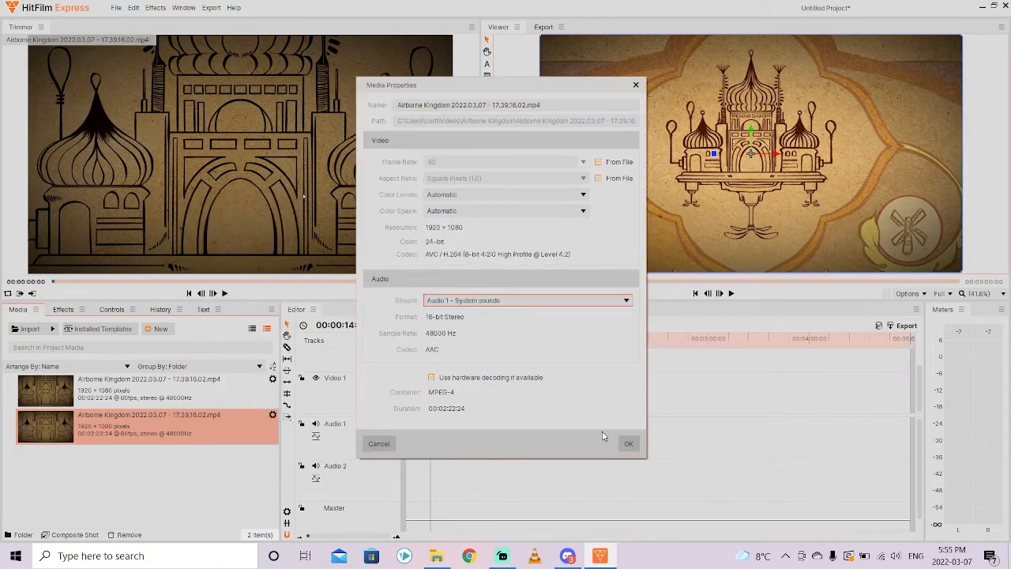
click(632, 446)
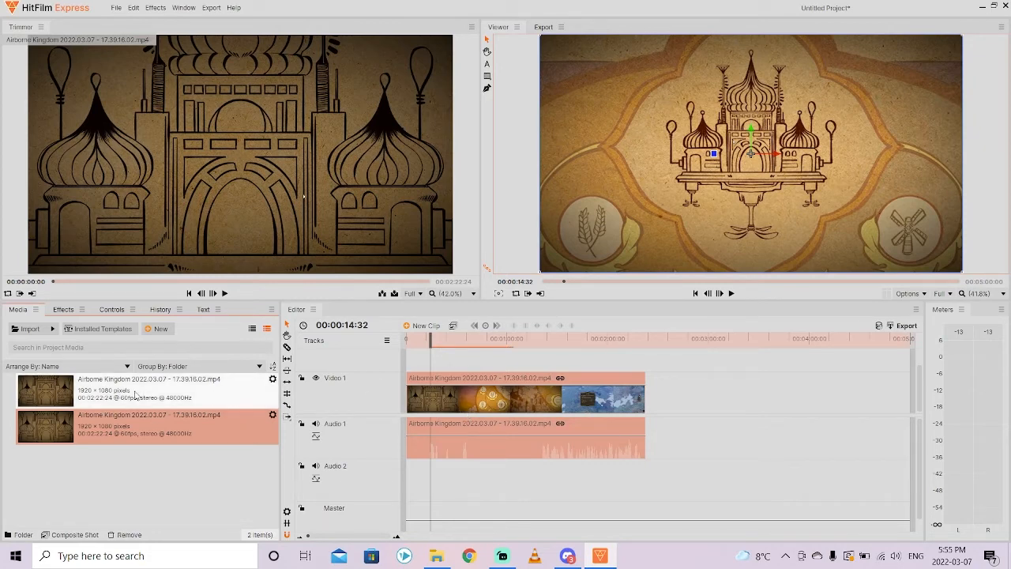
Place the second copy on new Video 2 and Audio 2 tracks and preview both audio tracks together.
drag(115, 432, 406, 377)
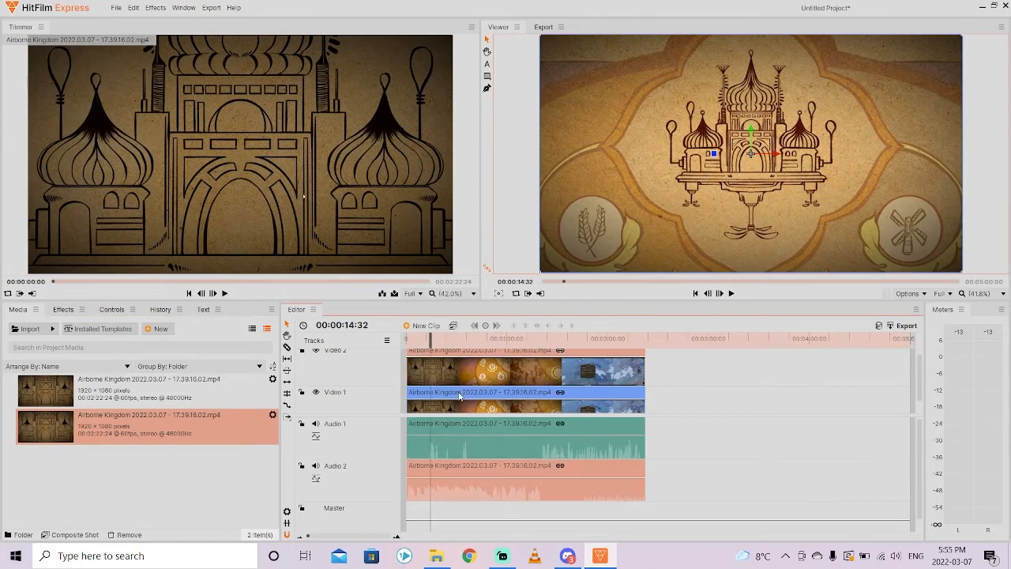
mouse_move(433, 338)
mouse_down()
mouse_move(406, 338)
mouse_move(427, 338)
mouse_up()
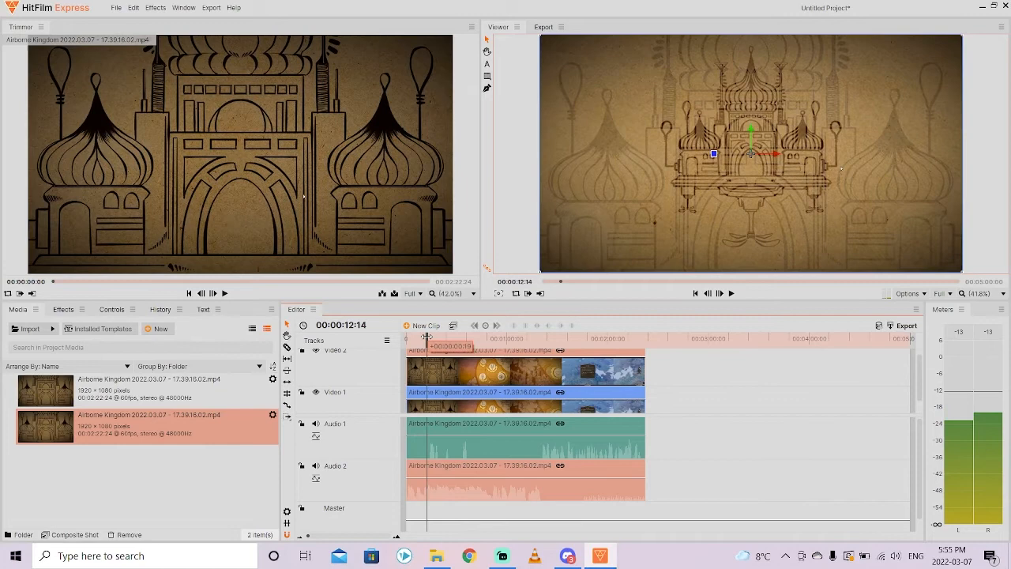
key(space)
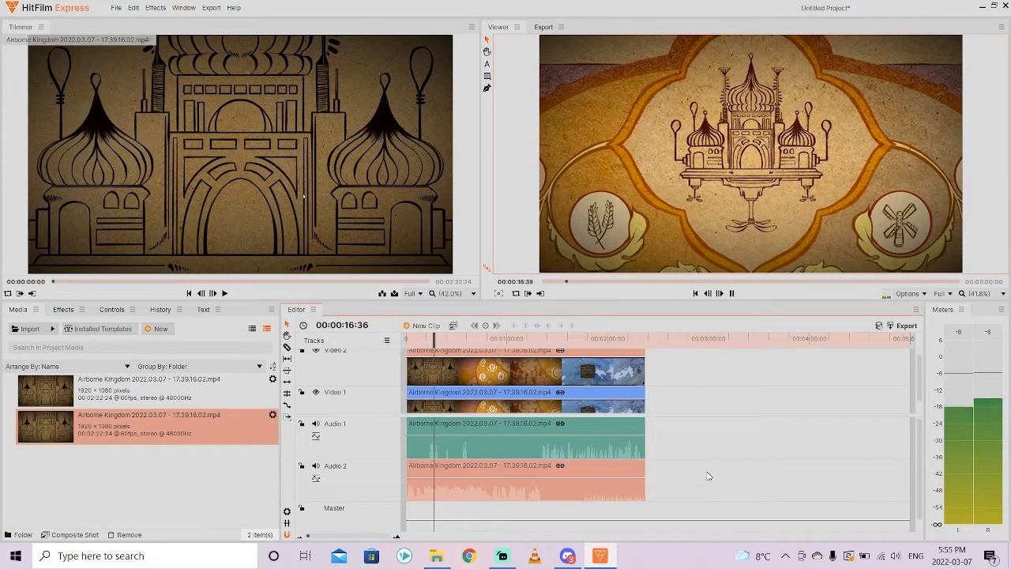
key(space)
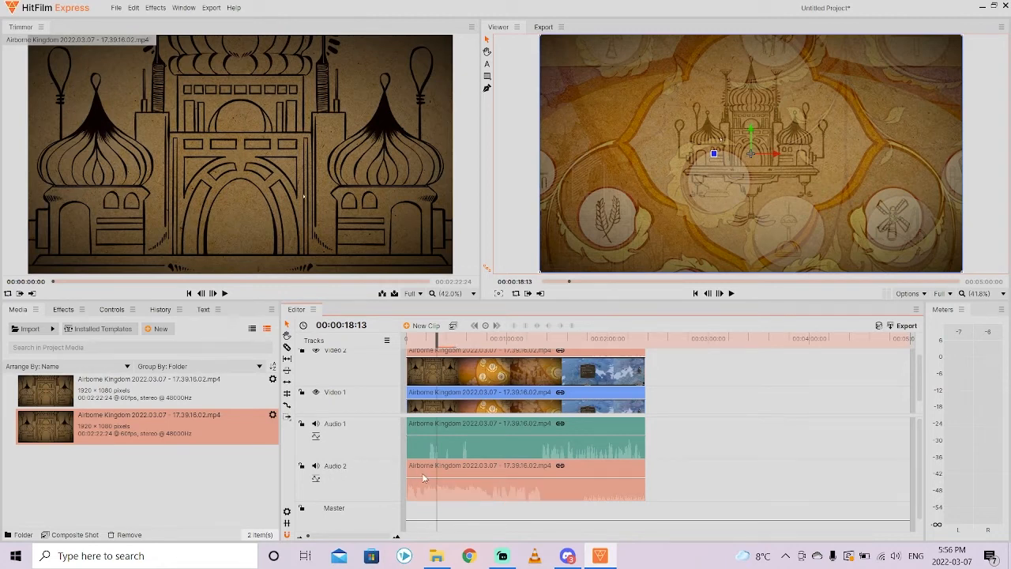
mouse_move(424, 478)
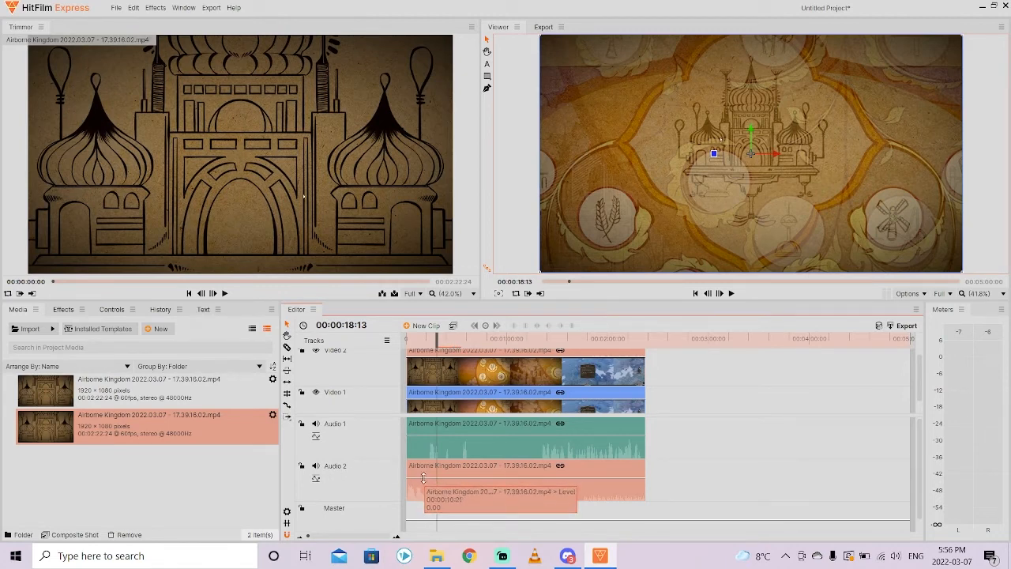
Lower the Audio 2 clip's volume, preview it, and settle it at -16 dB.
drag(423, 477, 425, 483)
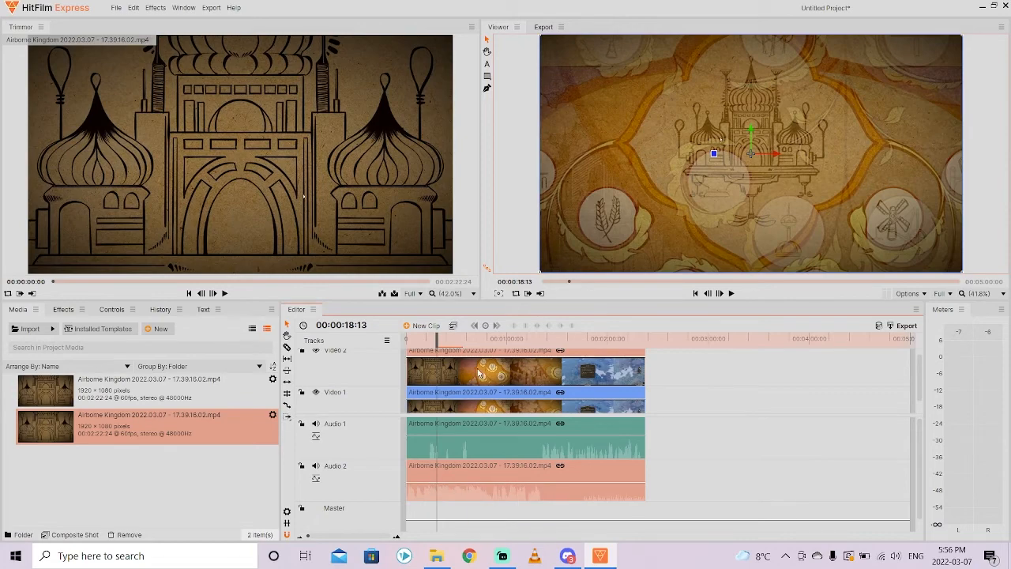
click(426, 340)
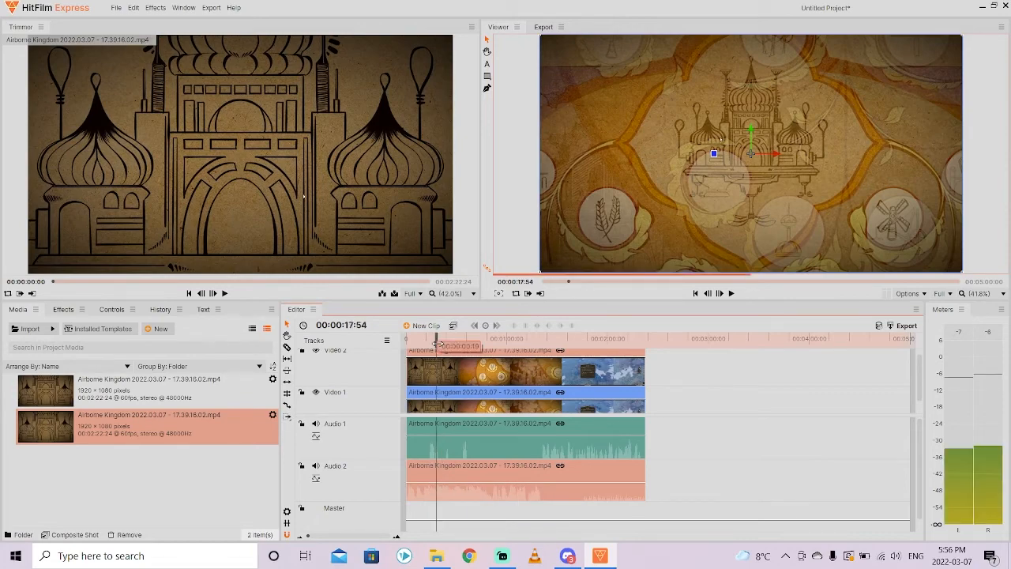
key(space)
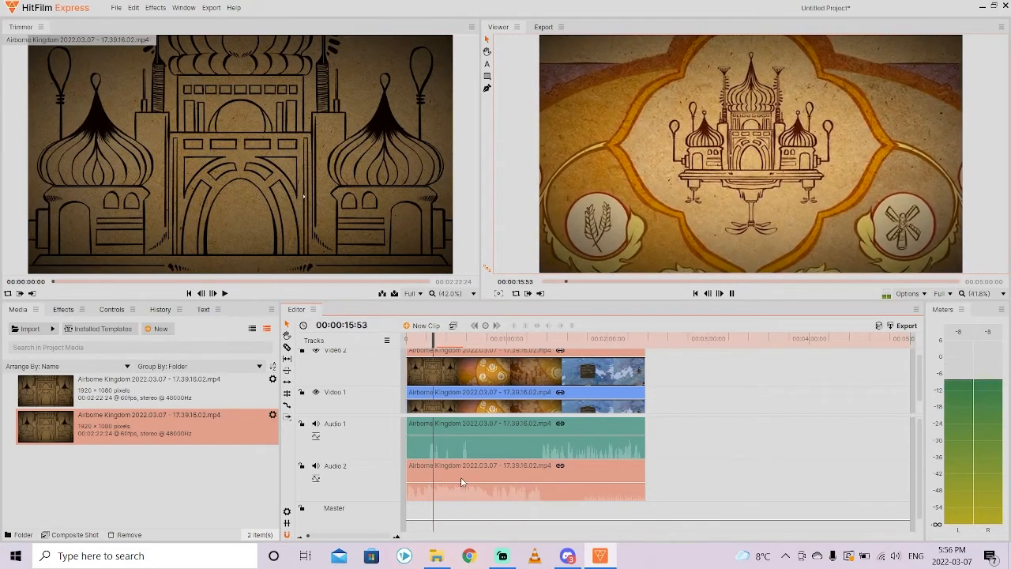
key(space)
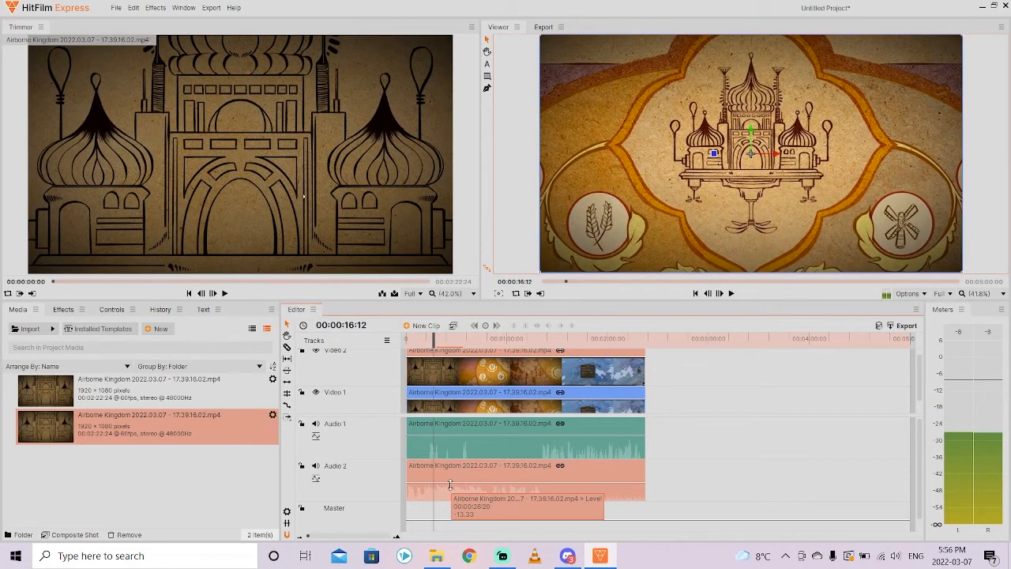
drag(437, 484, 439, 485)
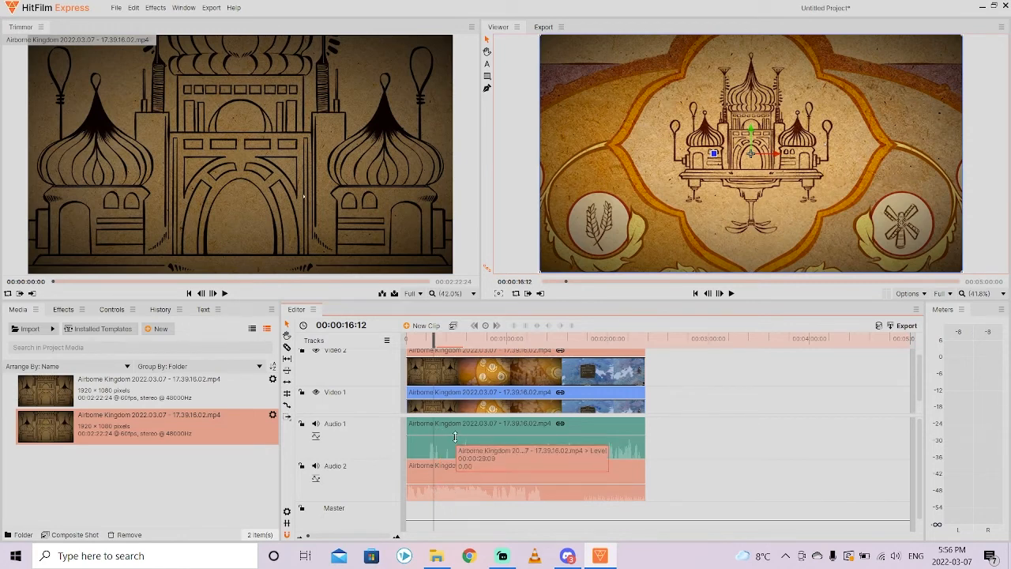
Lower the Audio 1 clip's volume slightly, preview, and return it to 0 dB.
drag(455, 431, 459, 432)
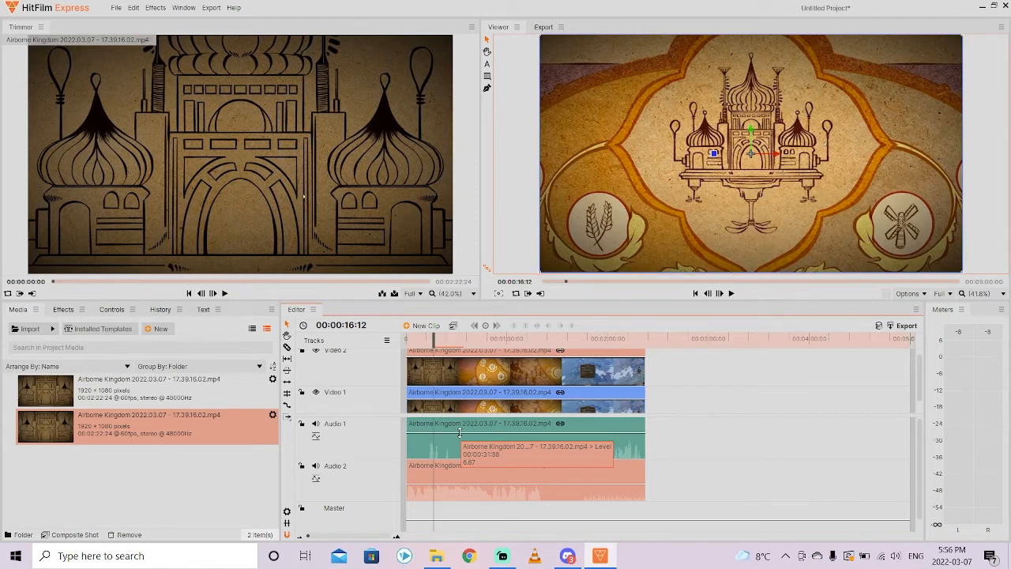
click(427, 338)
key(space)
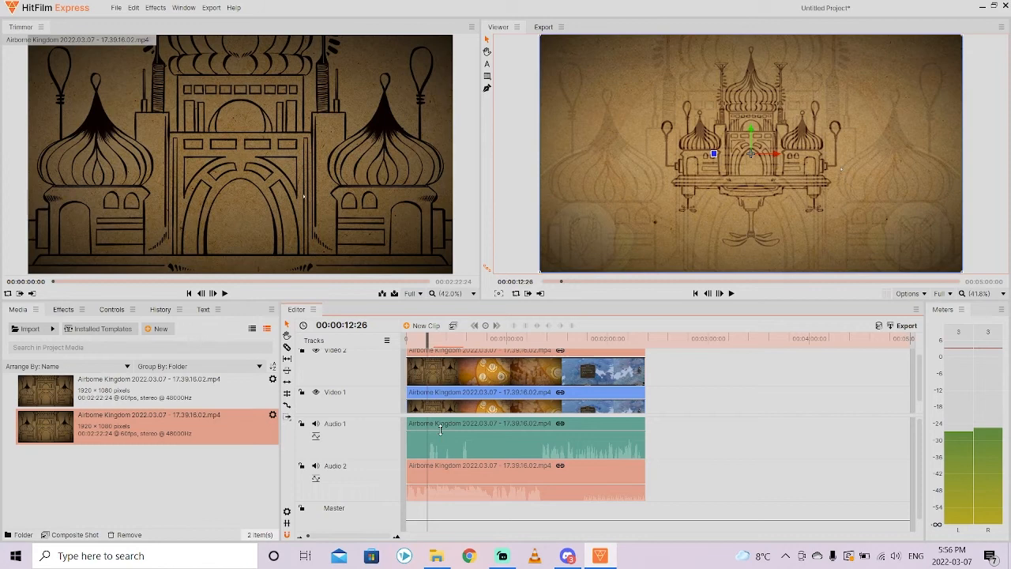
key(space)
drag(441, 433, 441, 429)
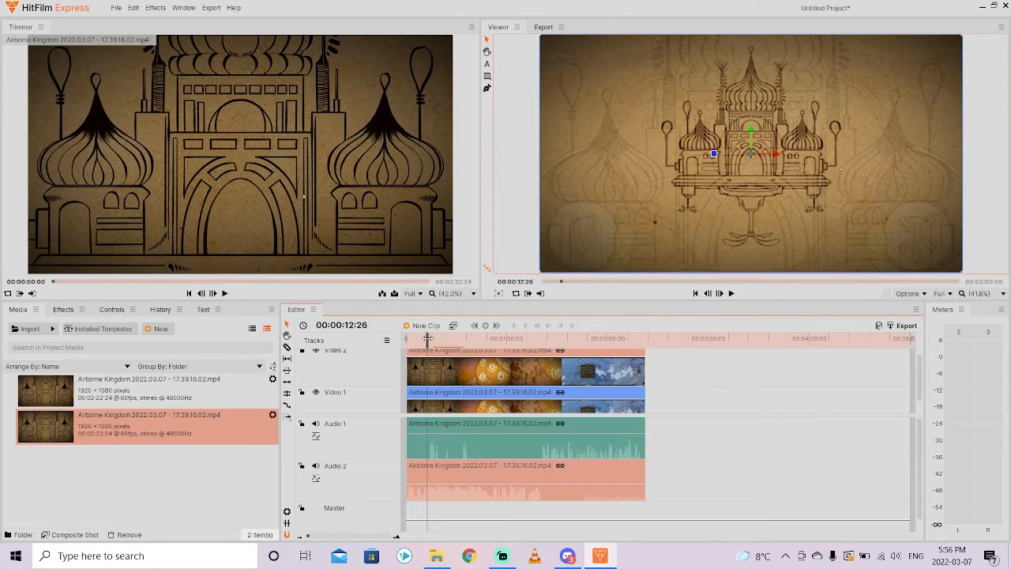
key(space)
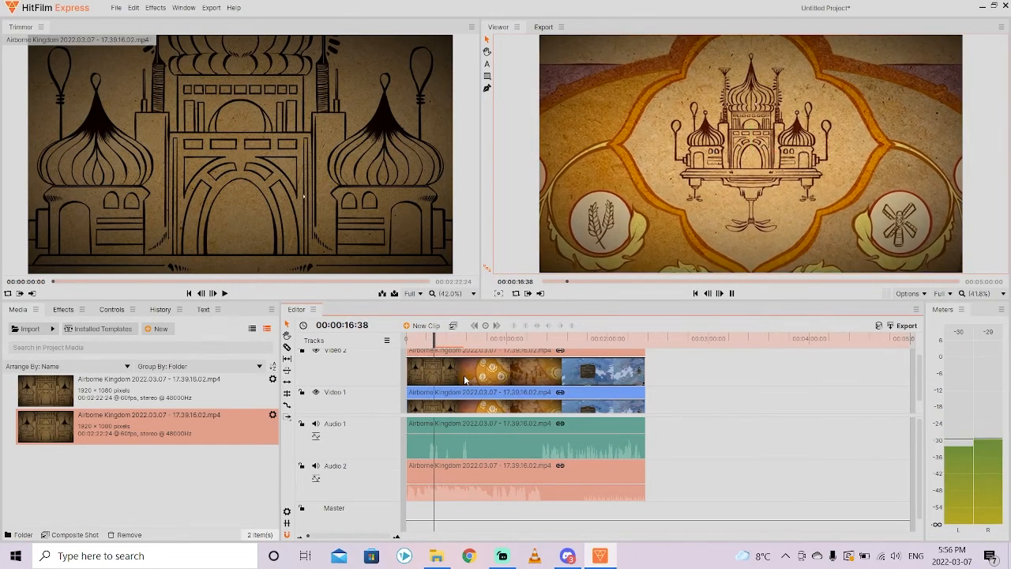
key(space)
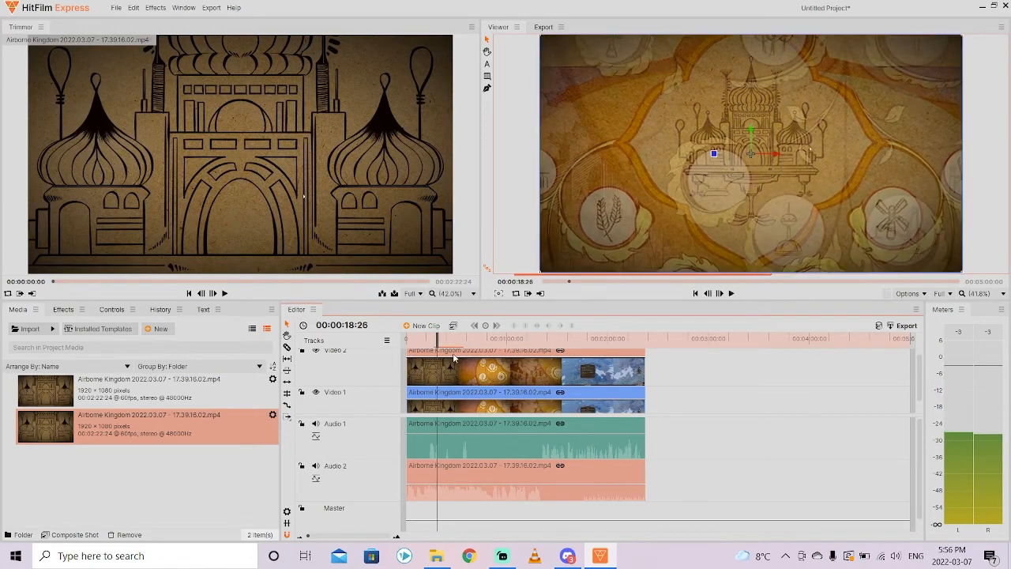
Preview from about 13 seconds and readjust the Audio 1 clip's volume against Audio 2.
click(433, 338)
key(space)
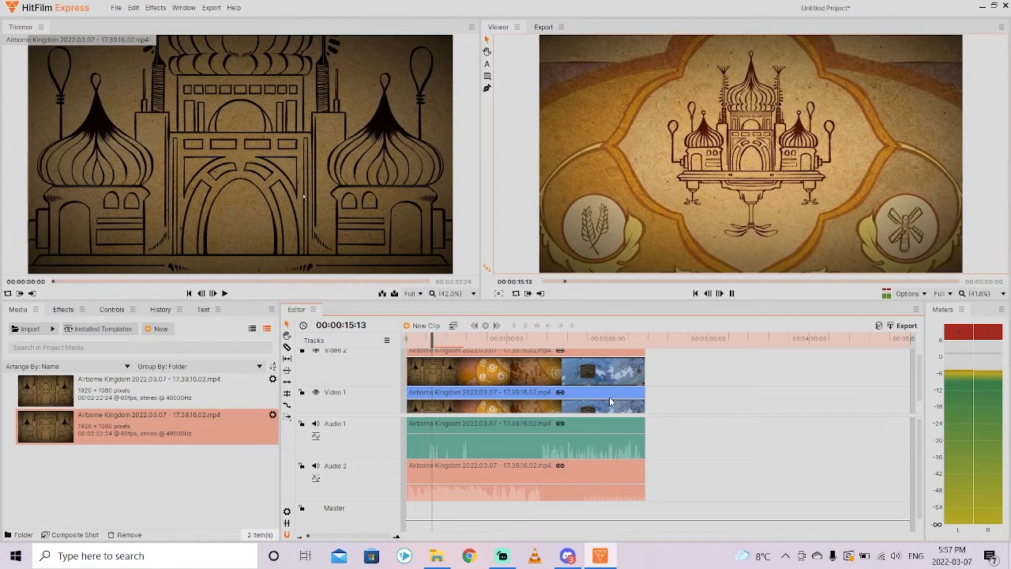
key(space)
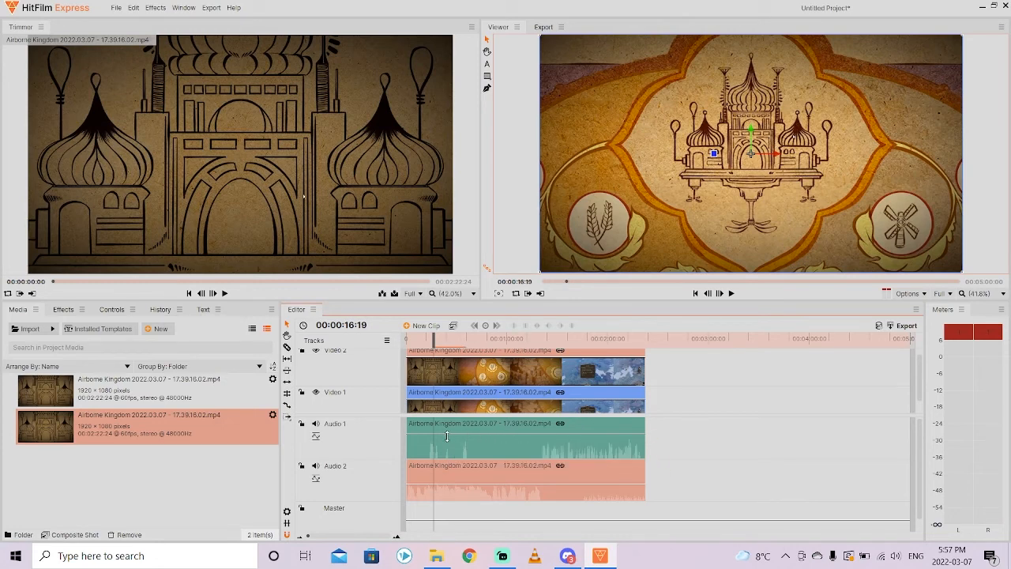
drag(446, 436, 451, 434)
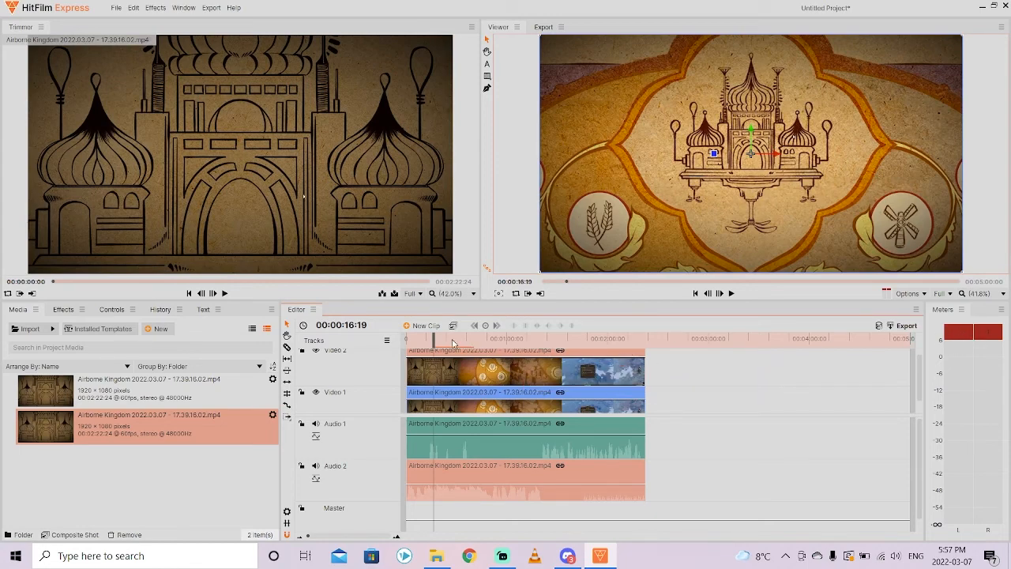
drag(439, 338, 427, 340)
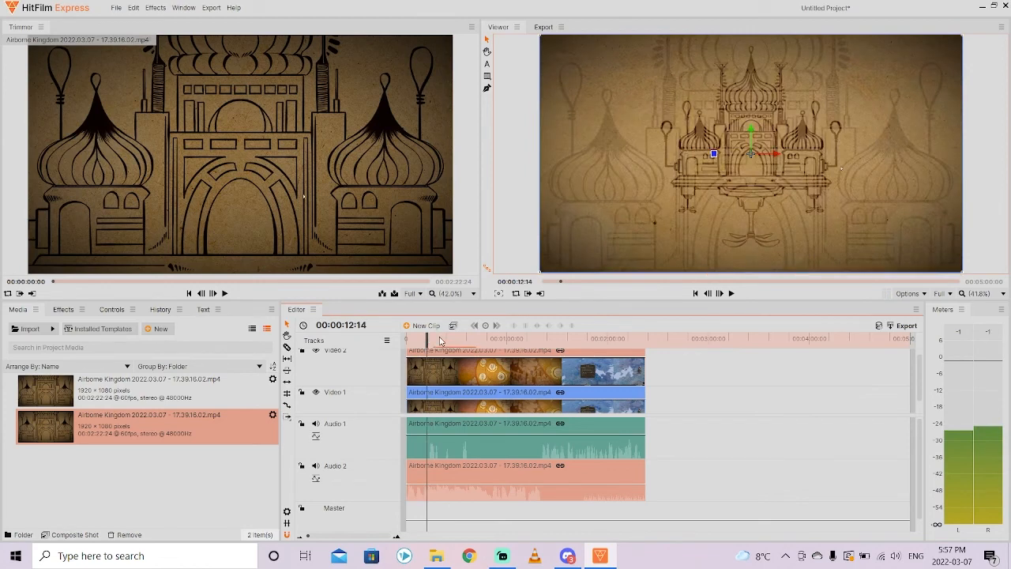
mouse_move(433, 254)
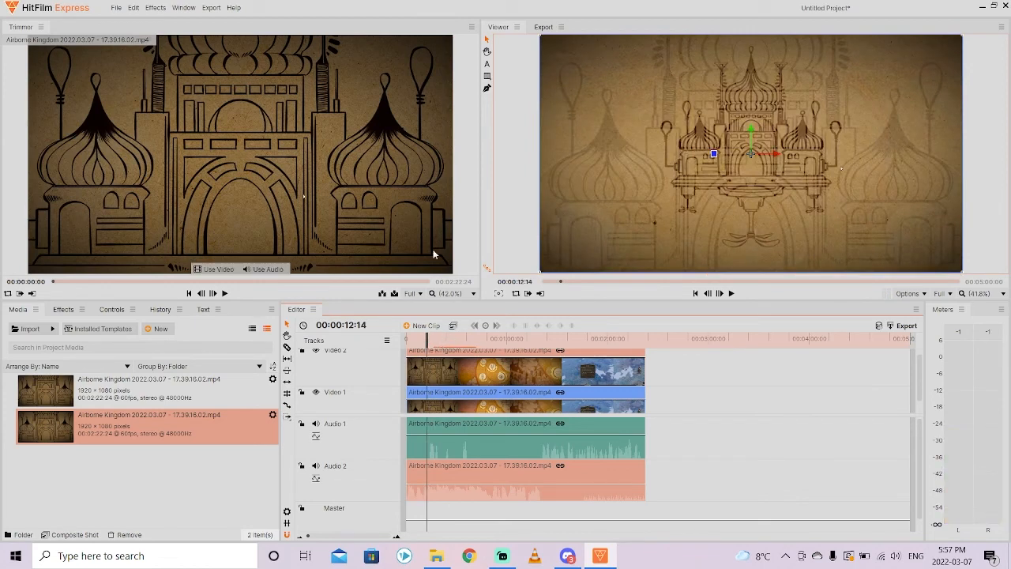
Start a file export of the timeline via Export > File.
click(211, 8)
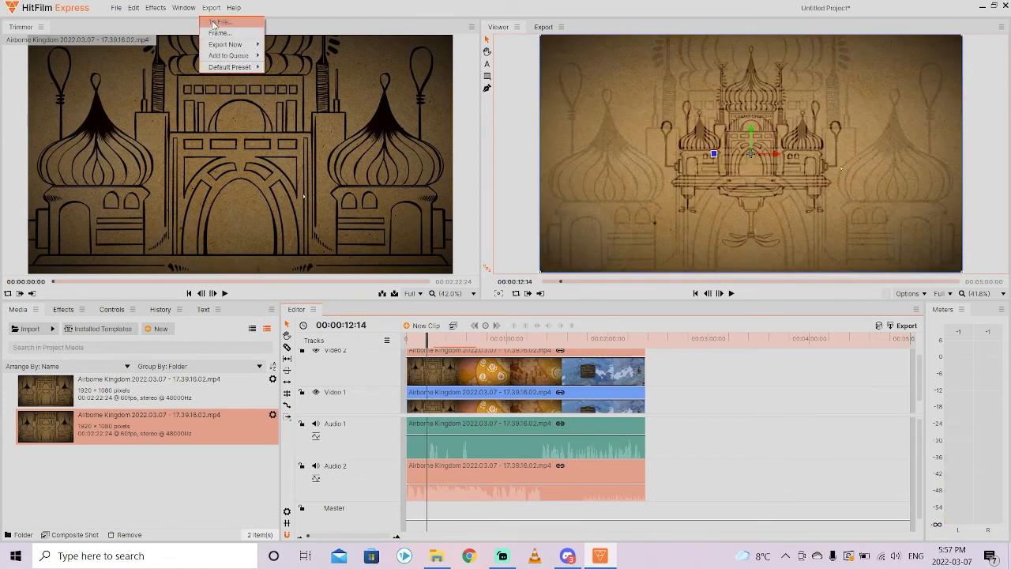
click(214, 22)
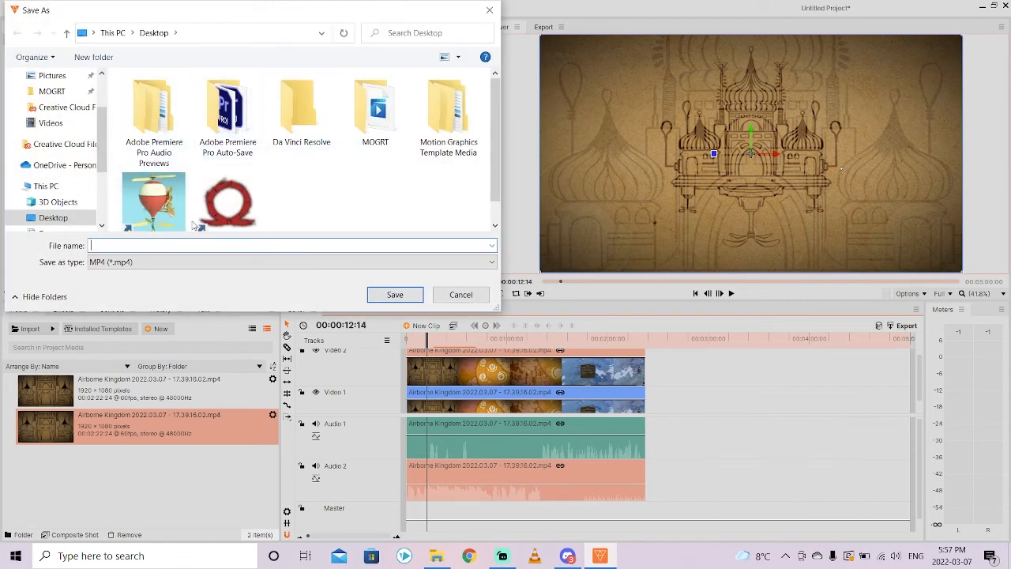
text(Audio)
text(justment)
Save the export as Audio-Adjustment.mp4 on the Desktop and let rendering begin.
click(395, 294)
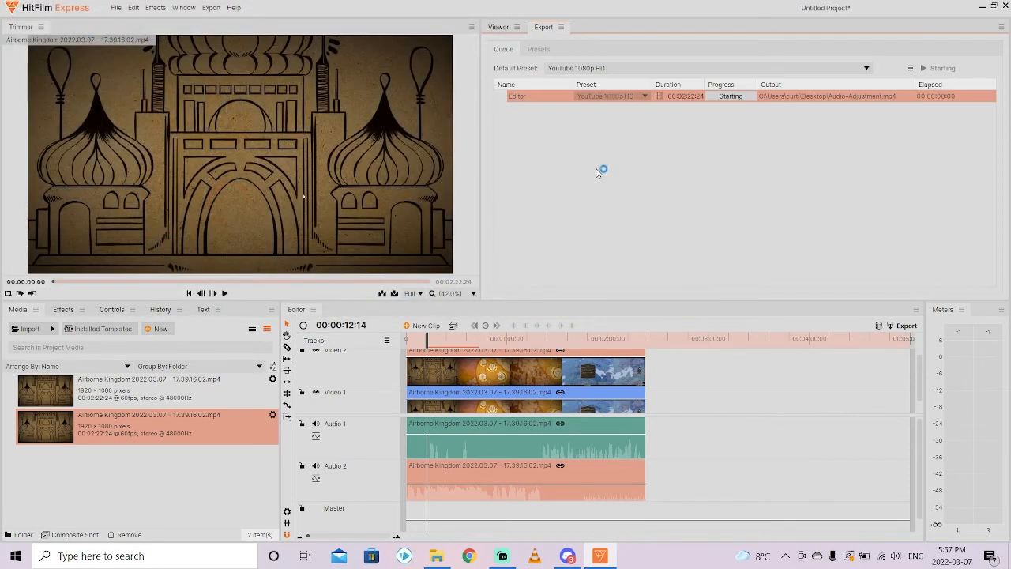